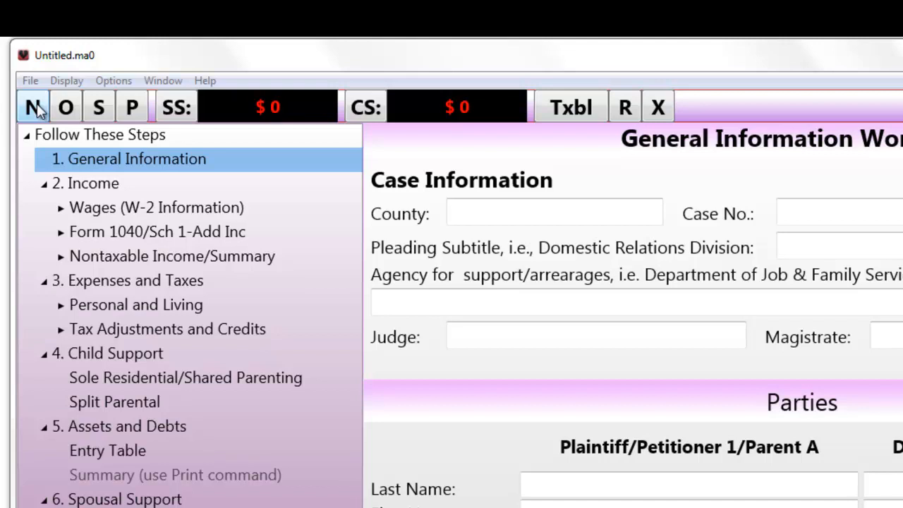
- Look through the available PDF resources, select client_worksheet.pdf, and close the file list without opening anything
left_click(204, 80)
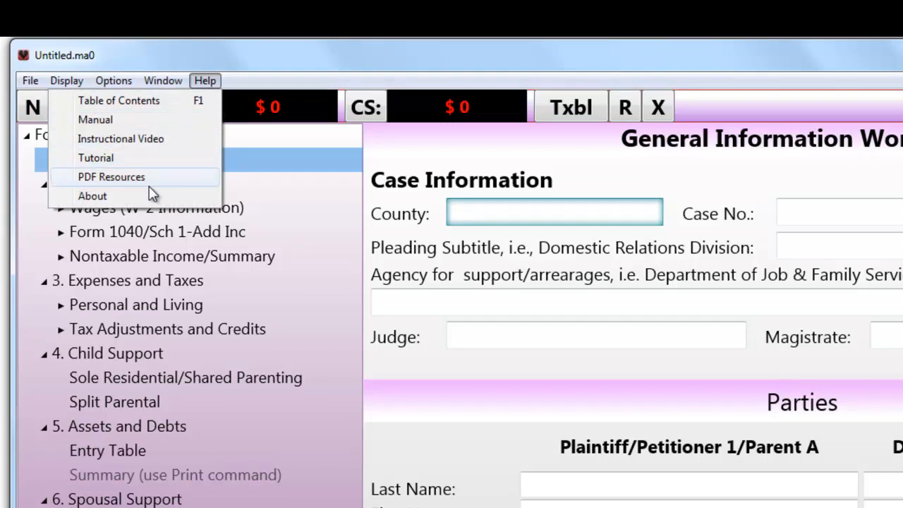
left_click(148, 178)
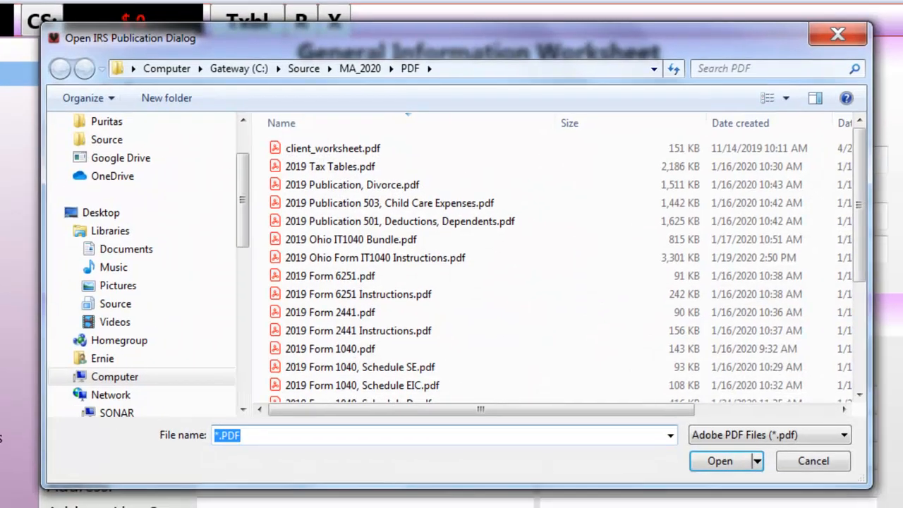
left_click(311, 154)
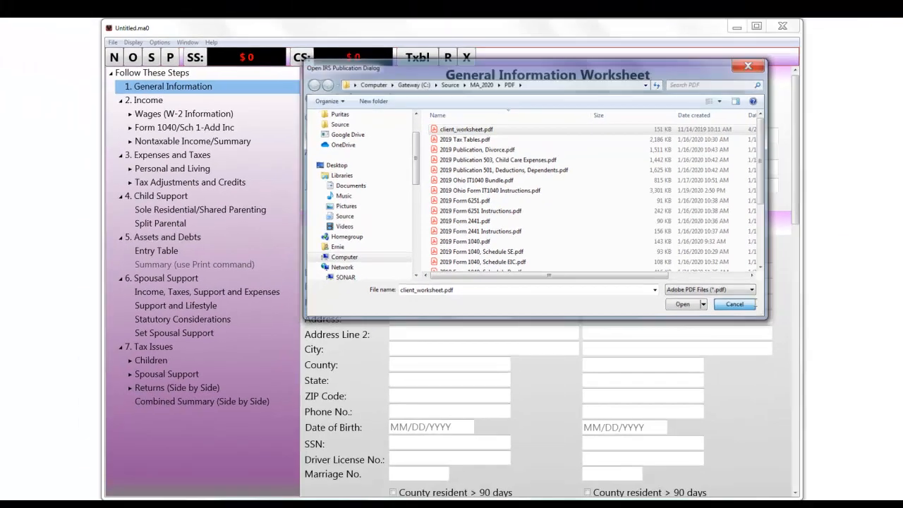
left_click(844, 460)
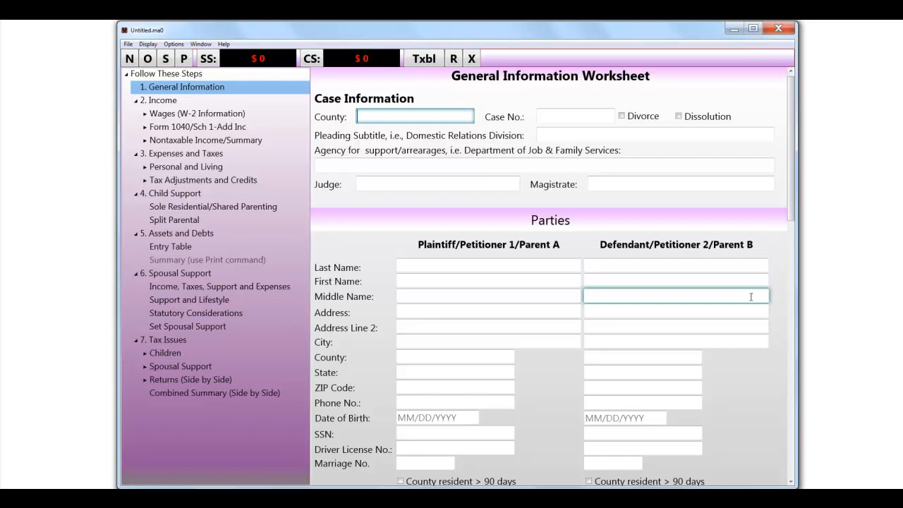
- Examine the General Information Worksheet from the party details down to the parenting arrangement and Children sections
left_click(748, 283)
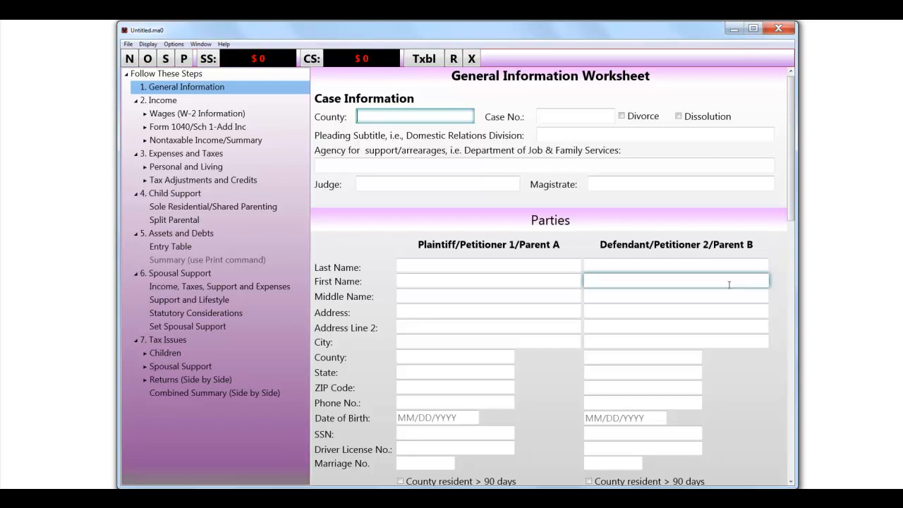
scroll(613, 275, "down", 2)
scroll(613, 275, "down", 10)
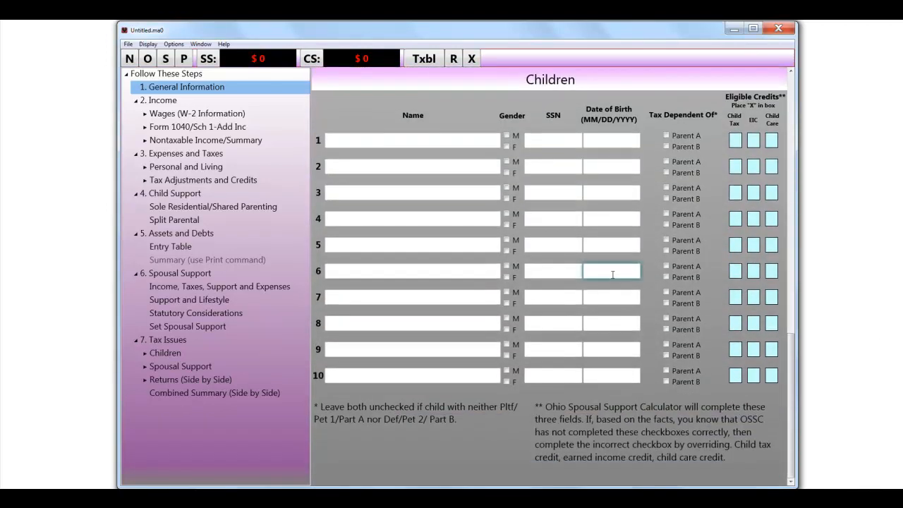
scroll(612, 275, "up", 3)
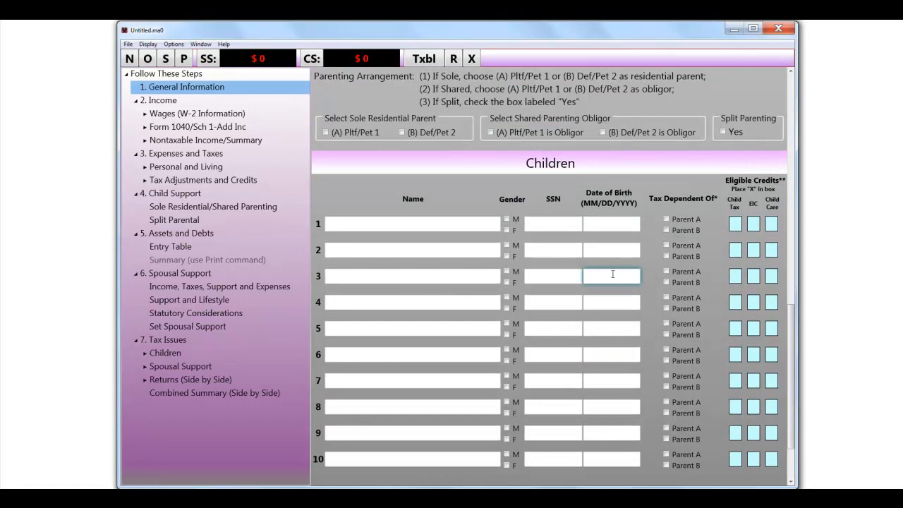
scroll(612, 274, "down", 3)
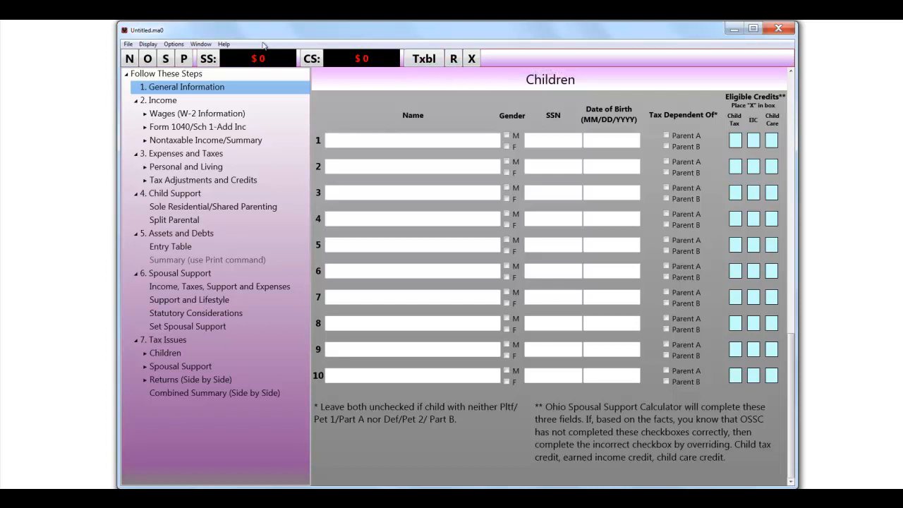
- Open the Pltf/Pet 1 personal and living expenses form and compare its annual and monthly versions, ending on annual
left_click(202, 170)
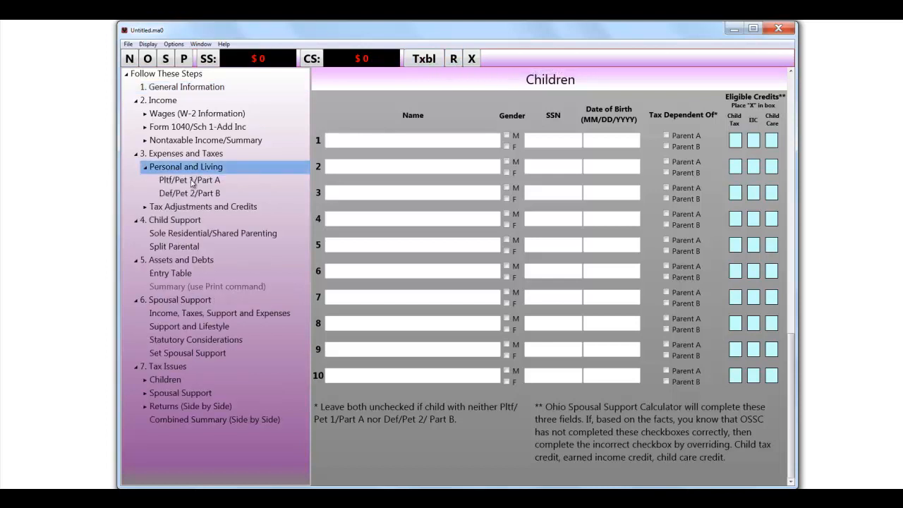
left_click(190, 181)
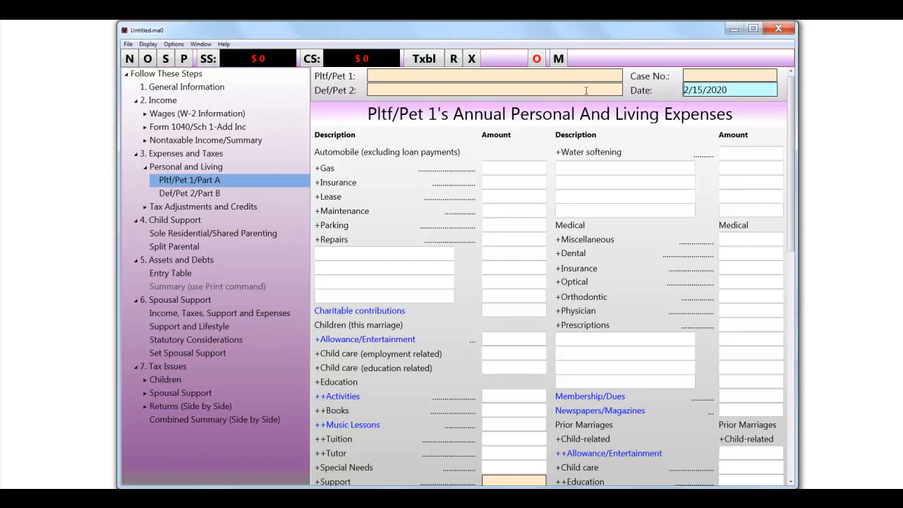
left_click(559, 60)
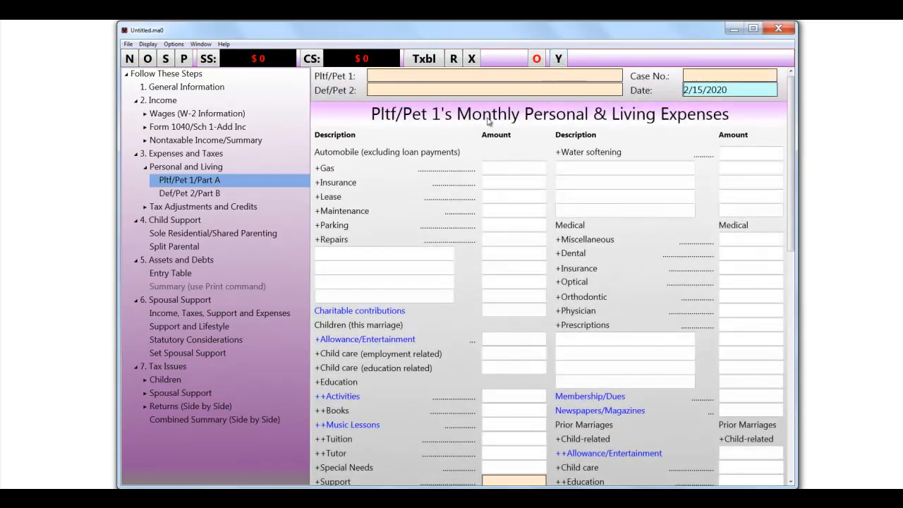
left_click(557, 60)
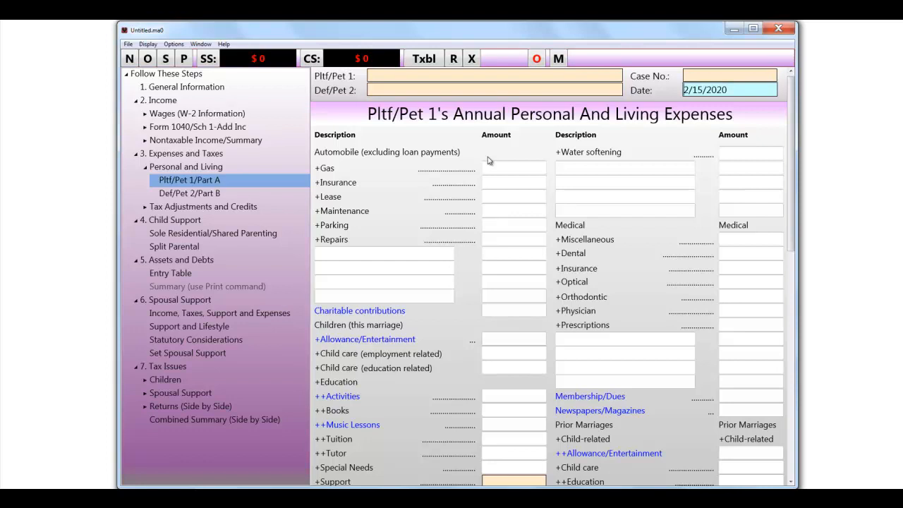
left_click(557, 59)
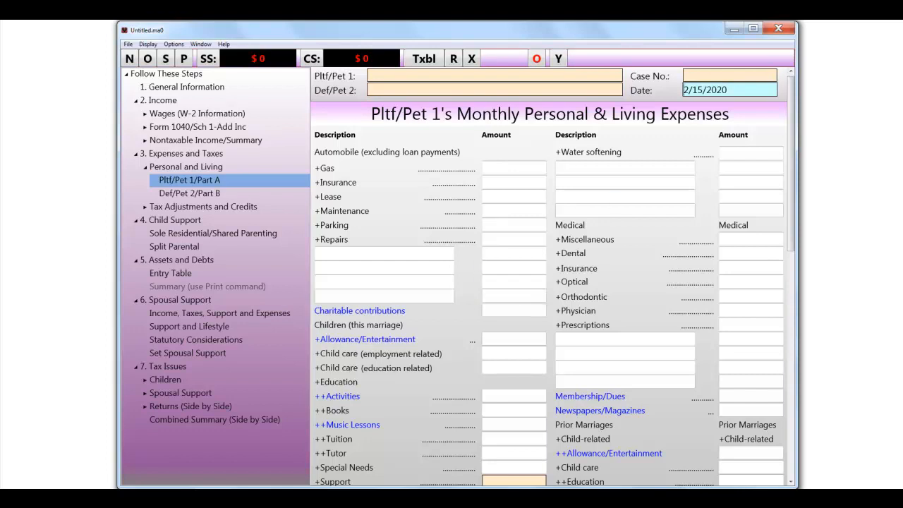
left_click(558, 60)
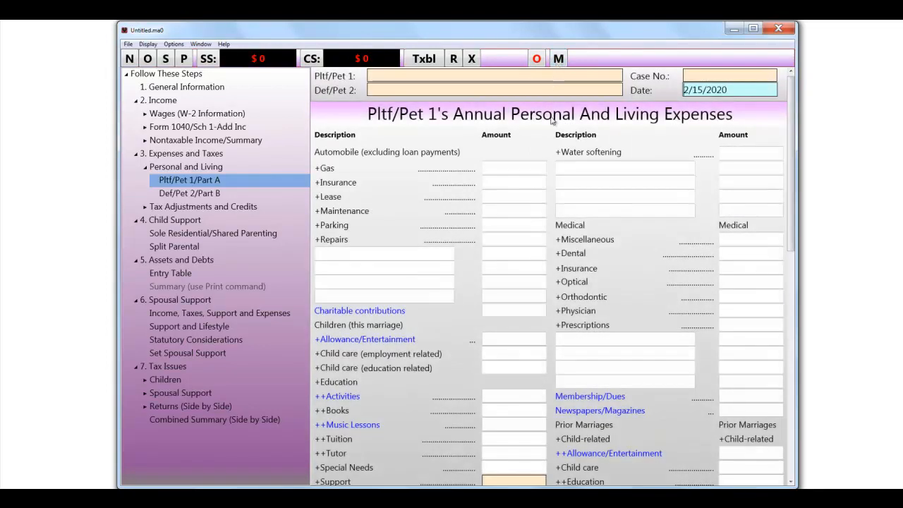
- Enter 16 as the annual automobile gas expense, and convert the form to monthly and back to annual
left_click(504, 164)
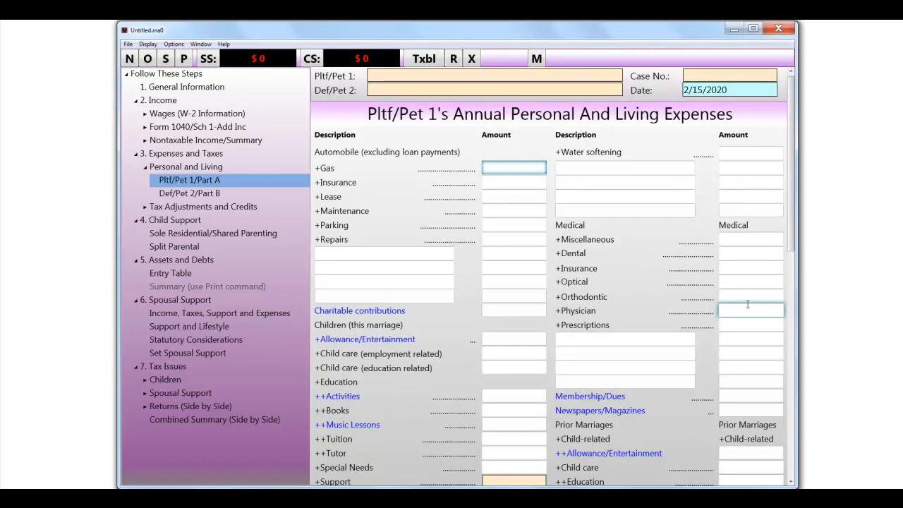
type("16")
key("Tab")
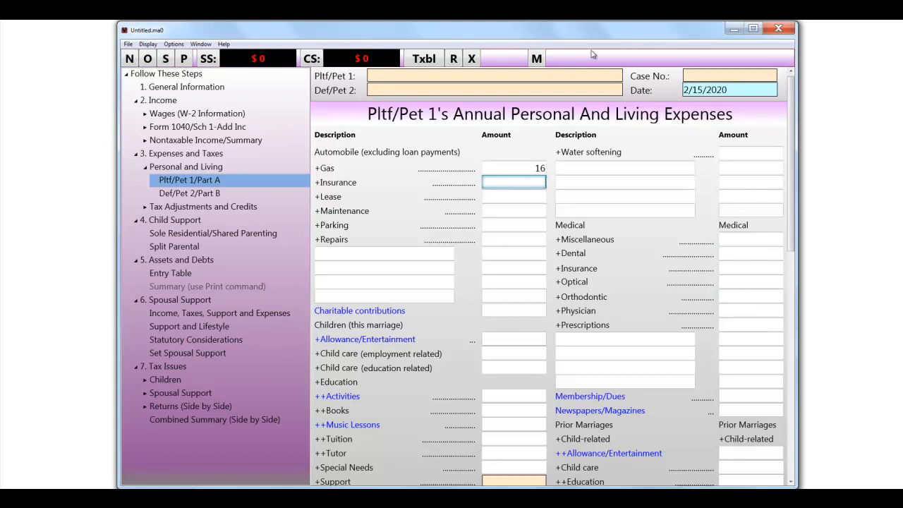
left_click(537, 59)
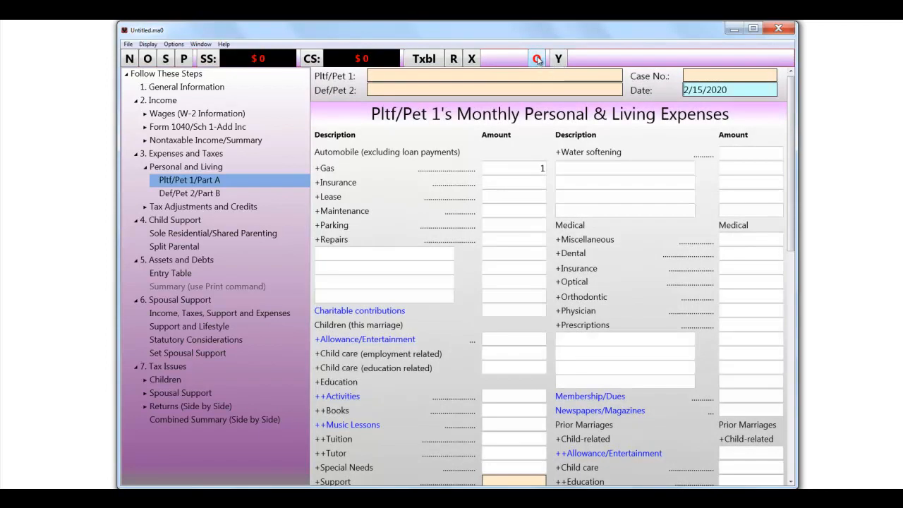
left_click(558, 59)
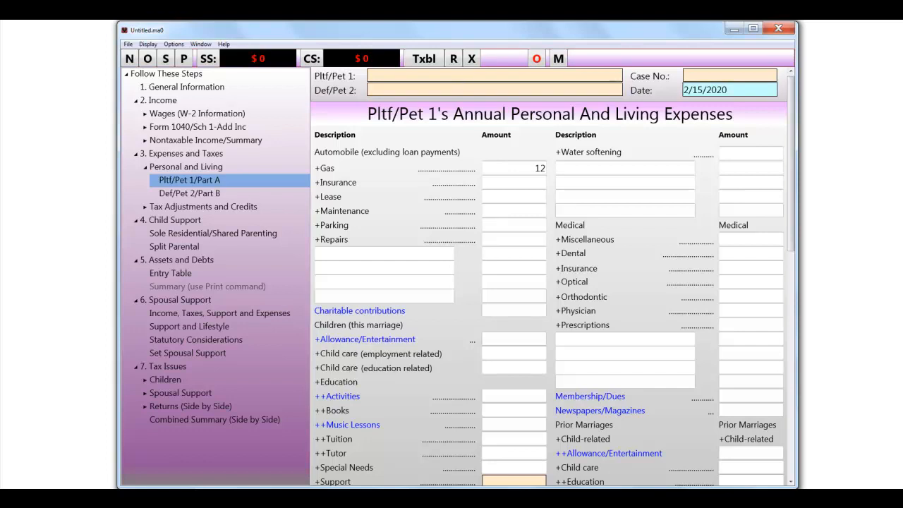
- Open the case file cle_sample.ma0, discarding the unsaved changes in the current file
left_click(129, 44)
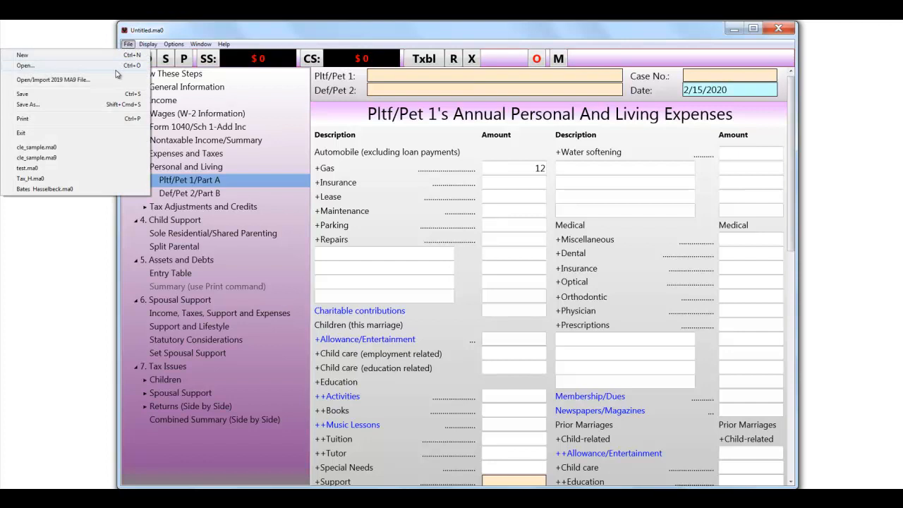
left_click(117, 65)
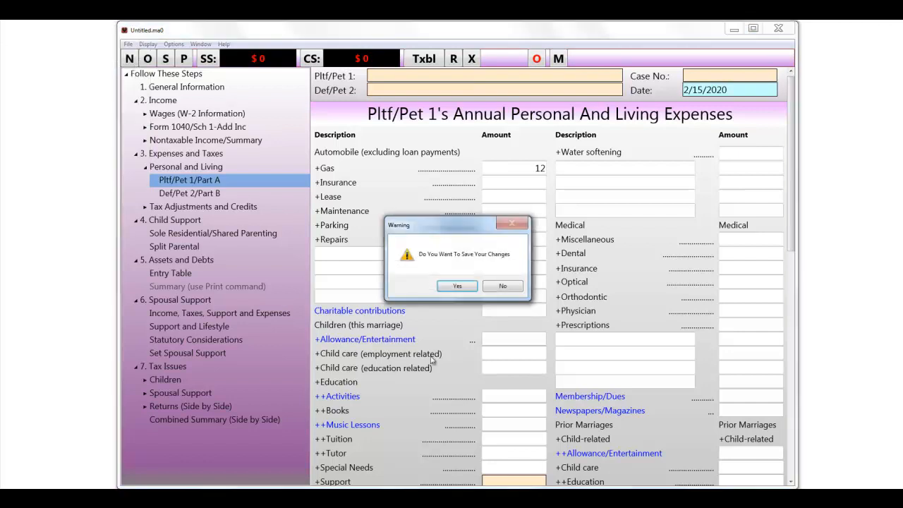
left_click(492, 288)
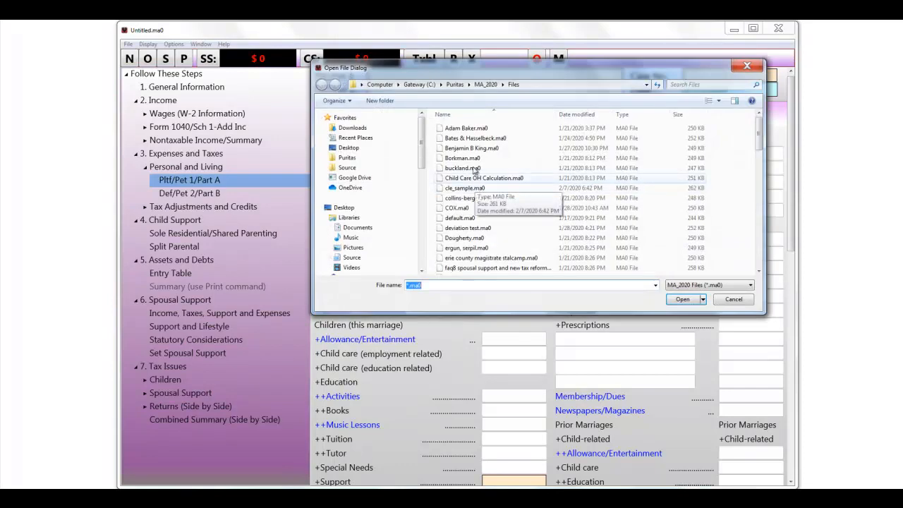
double_click(464, 189)
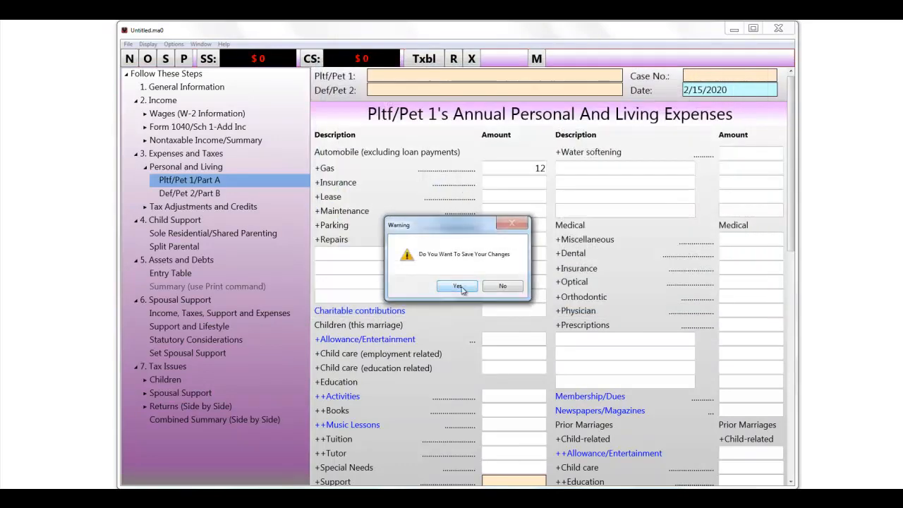
left_click(504, 287)
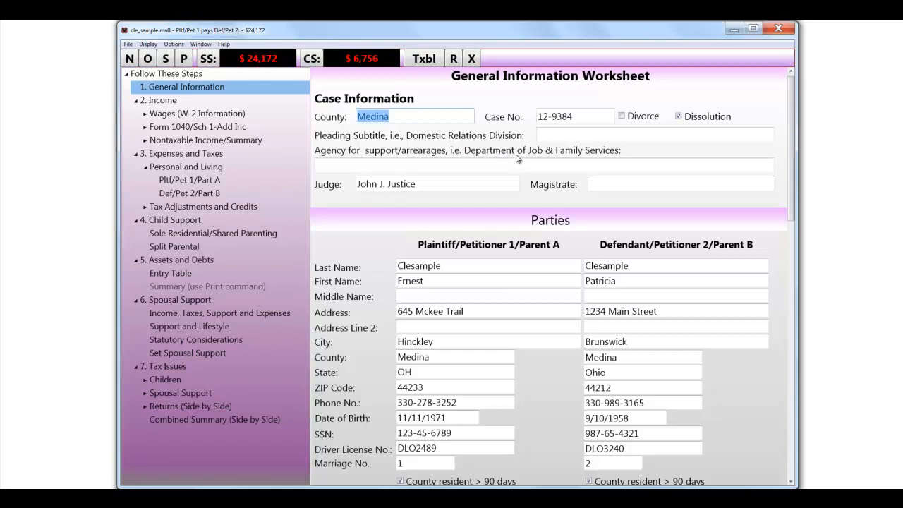
- Override the calculated spousal support amount with 0 on the Set Support form, and cancel that override
left_click(208, 60)
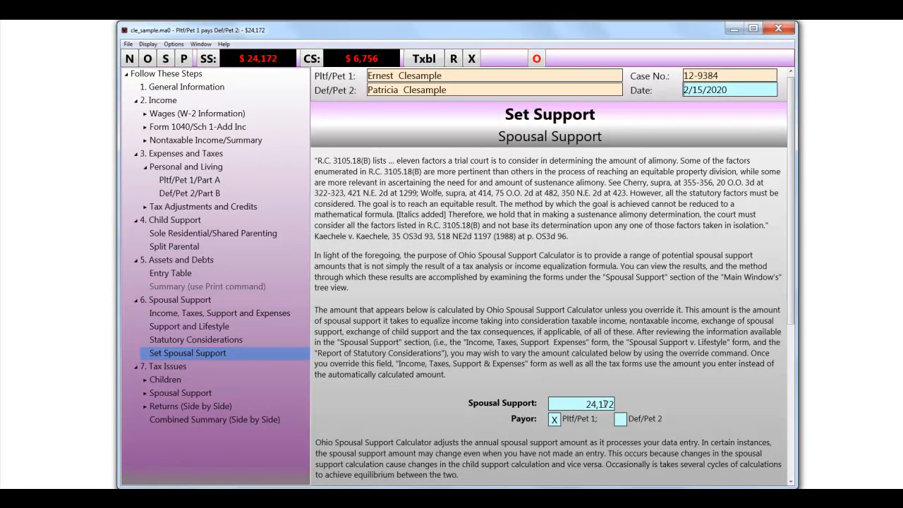
left_click(534, 60)
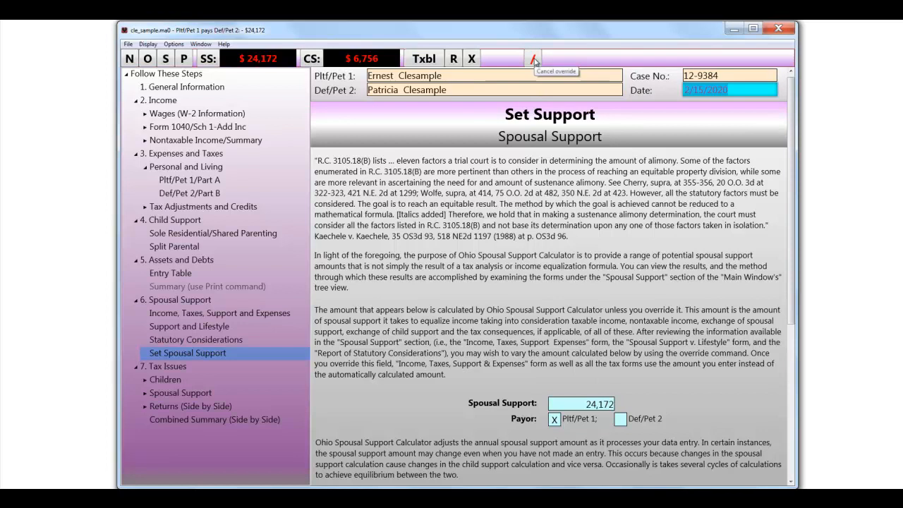
left_click(587, 401)
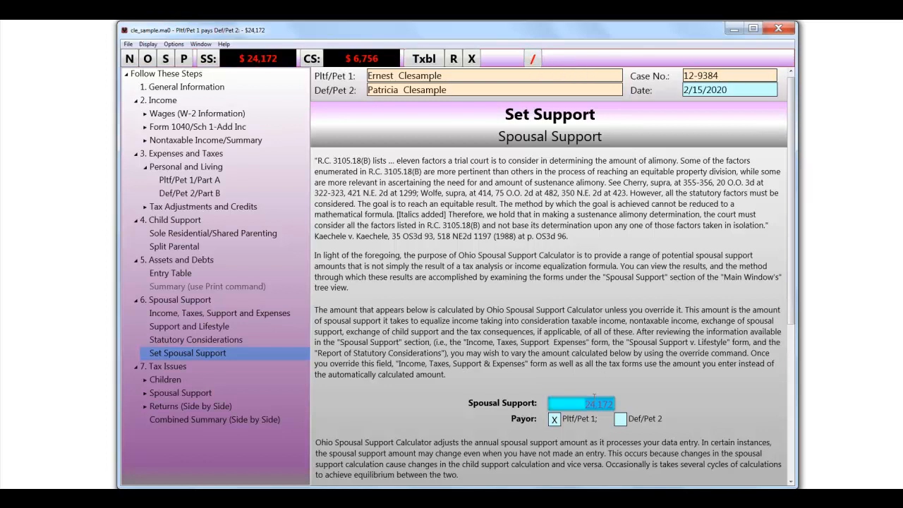
type("0")
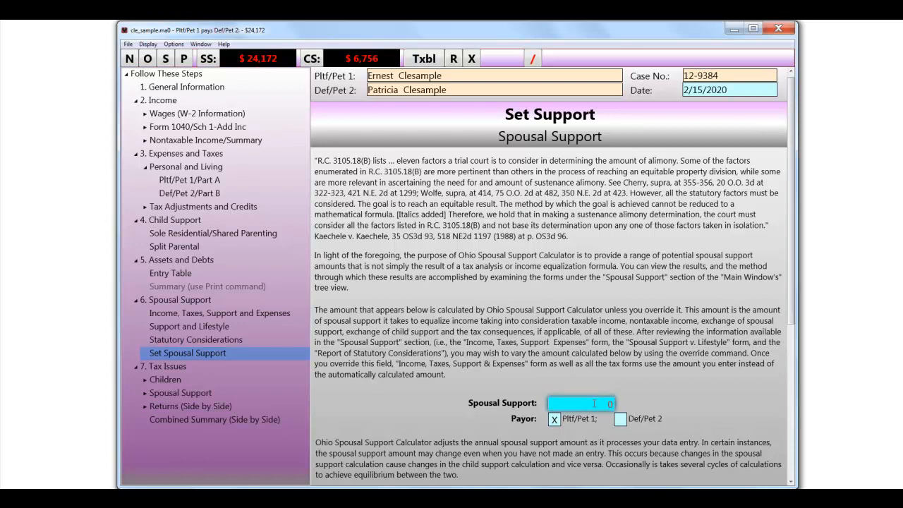
key("Return")
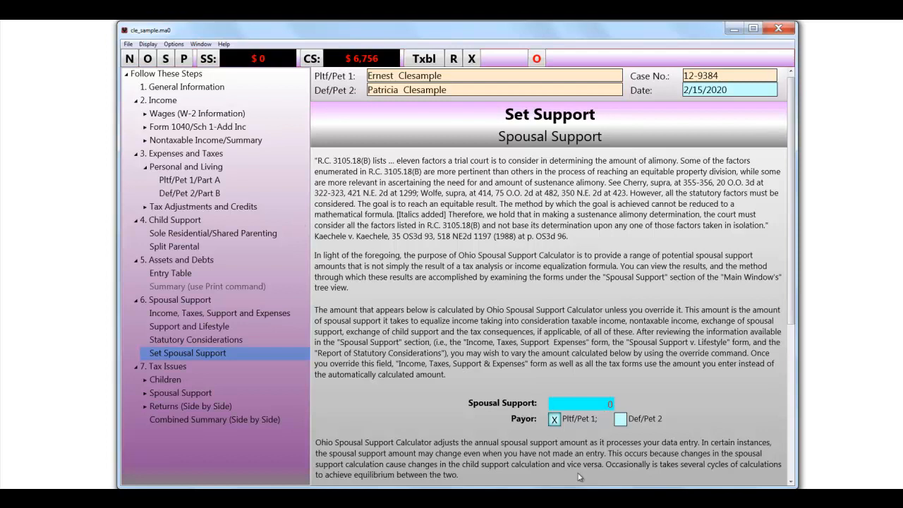
left_click(600, 403)
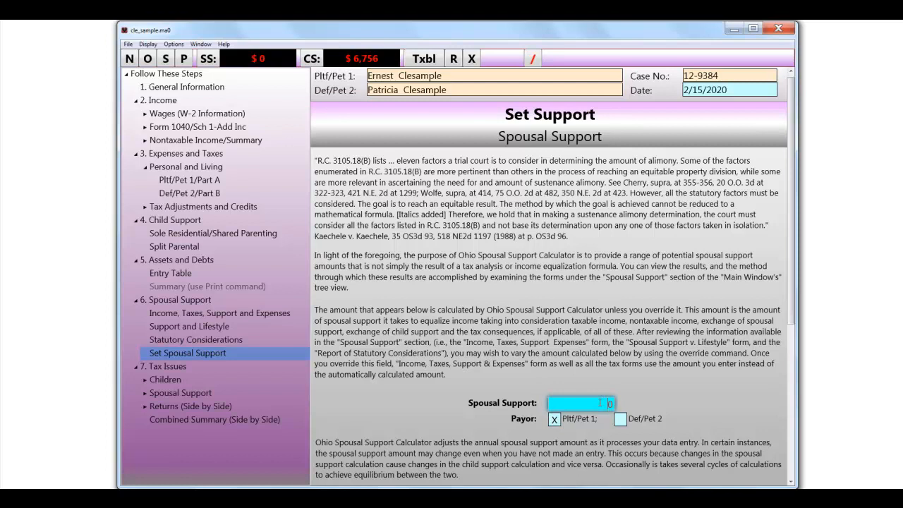
left_click(534, 61)
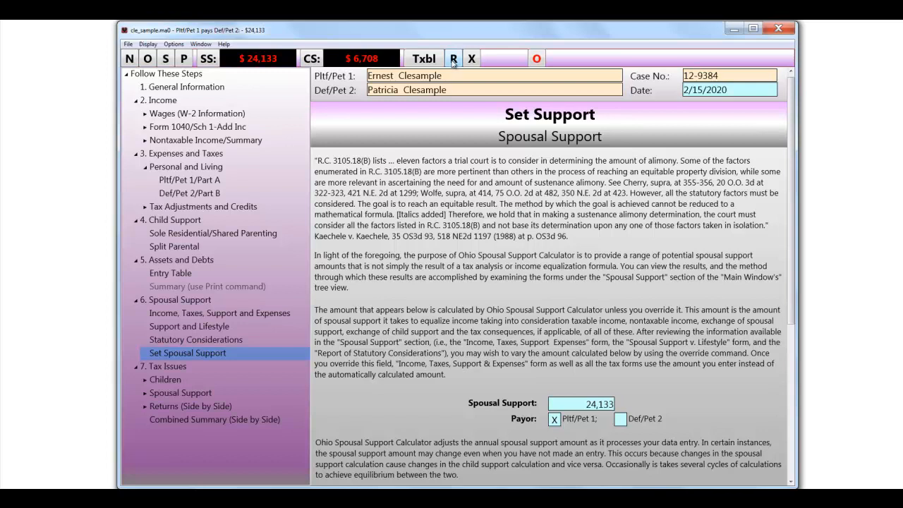
- Review the Pltf/Pet 1 personal and living expenses form down to the lodging expenses and the expense totals
left_click(170, 182)
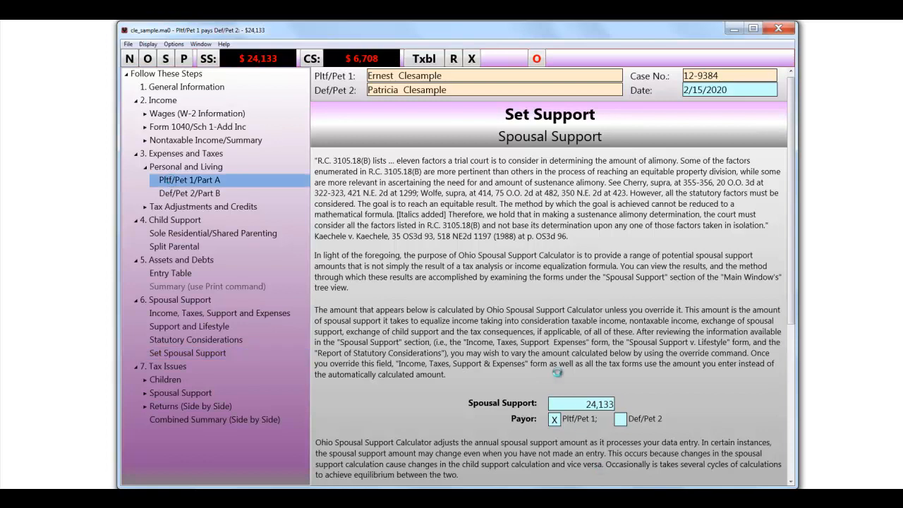
scroll(526, 370, "down", 10)
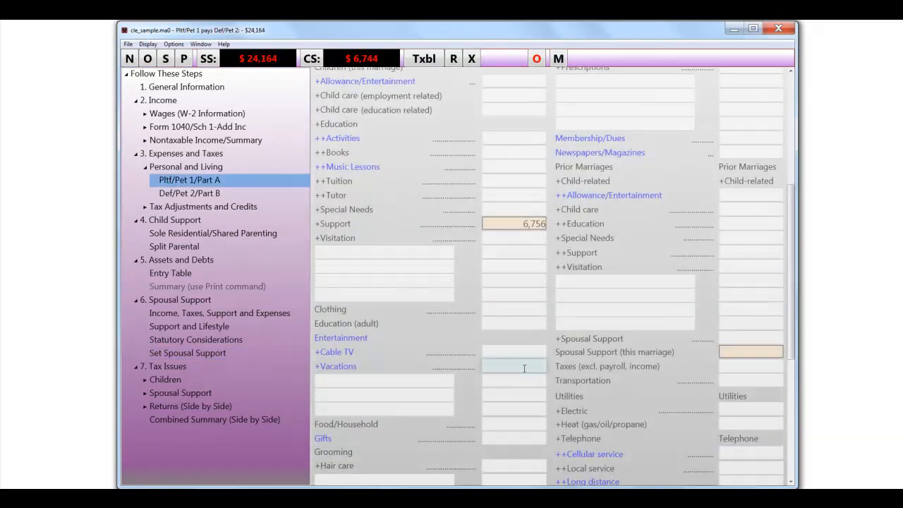
scroll(523, 373, "down", 3)
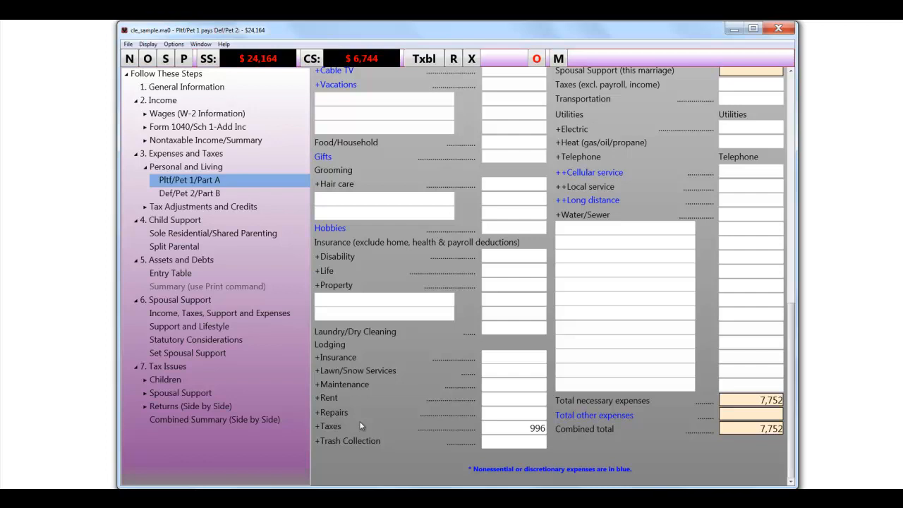
- In the assets and debts entry table, review the Citizen's Federal Bank first mortgage entry and reallocate it from Pltf/Pet 1 to Def/Pet 2
left_click(182, 275)
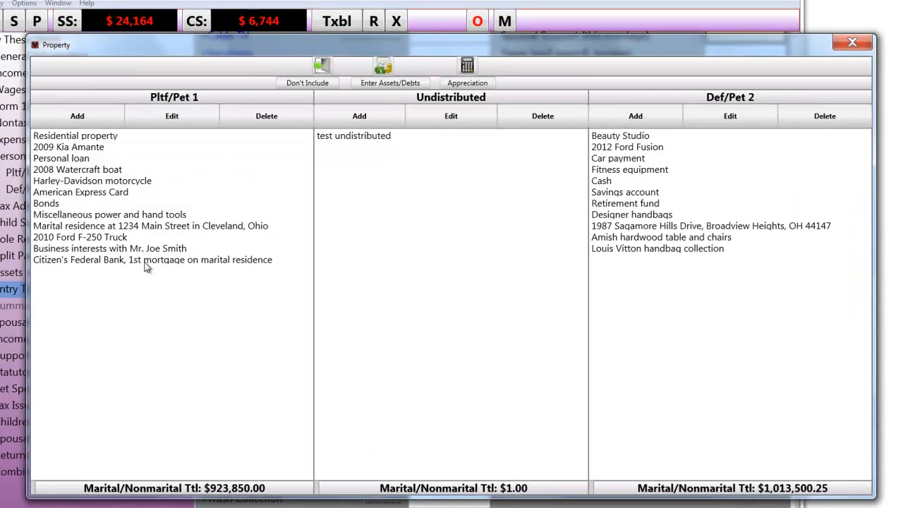
left_click(146, 261)
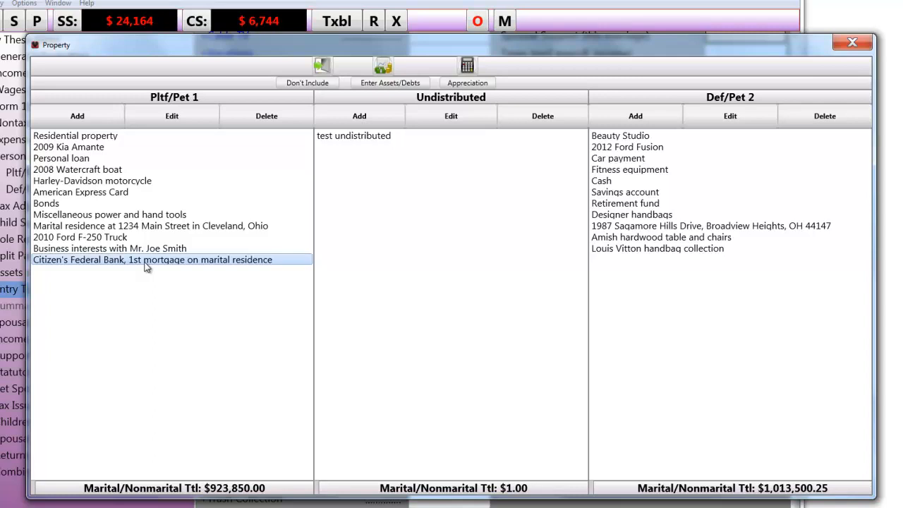
double_click(151, 266)
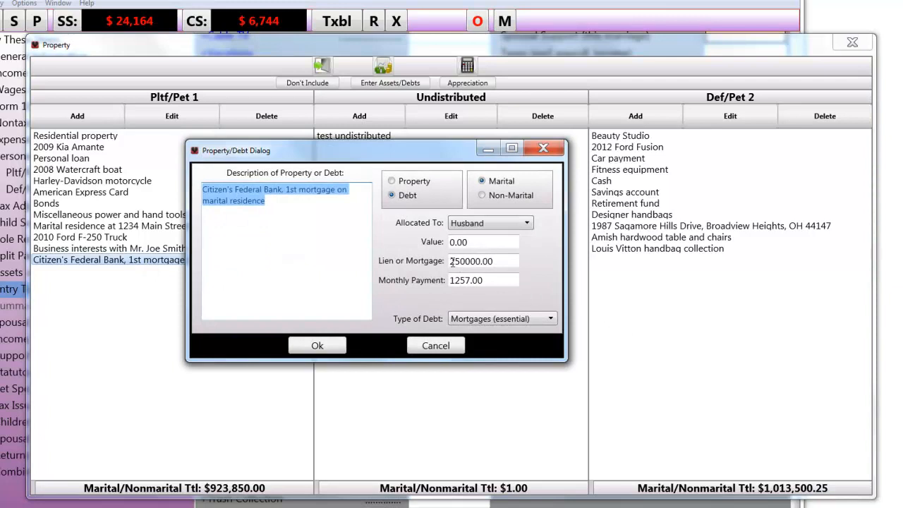
left_click(329, 349)
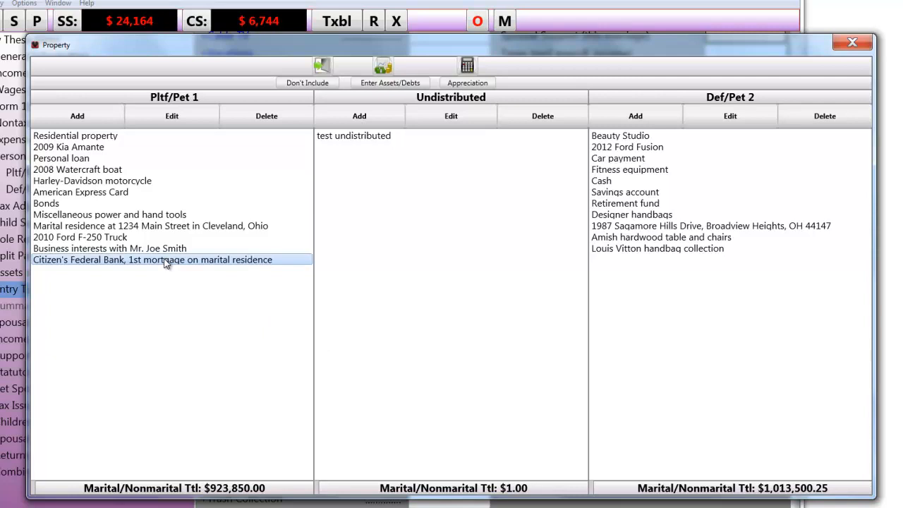
left_click_drag(165, 263, 741, 283)
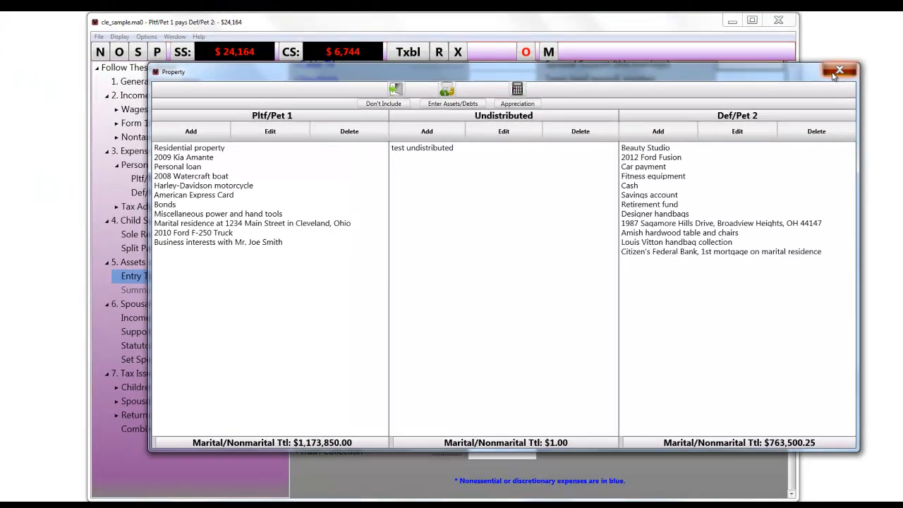
left_click(853, 43)
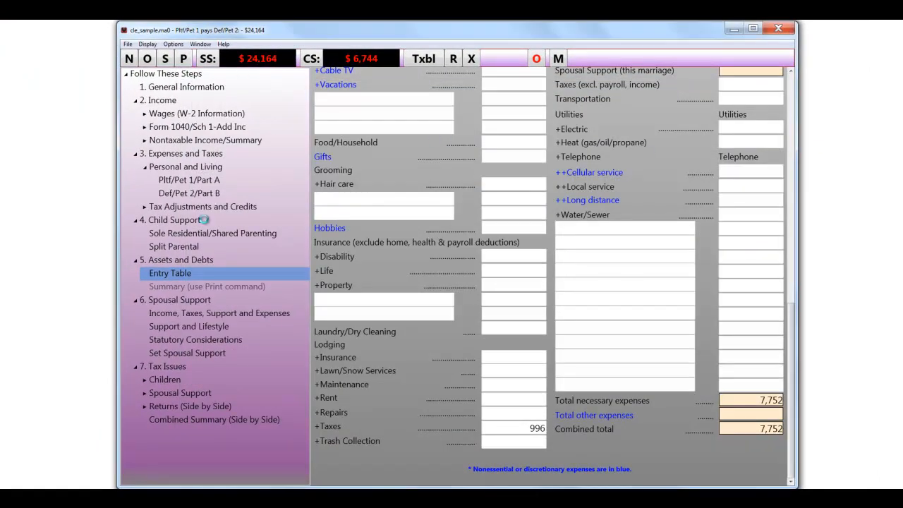
- Examine the Support and Lifestyle table comparing after-tax income, expenses and ratios of both parties at increasing spousal support amounts
left_click(185, 327)
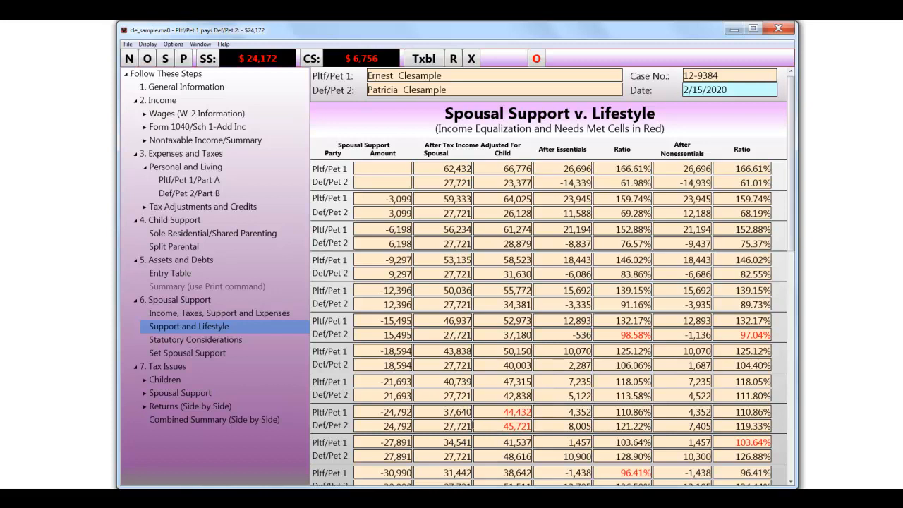
scroll(250, 376, "down", 4)
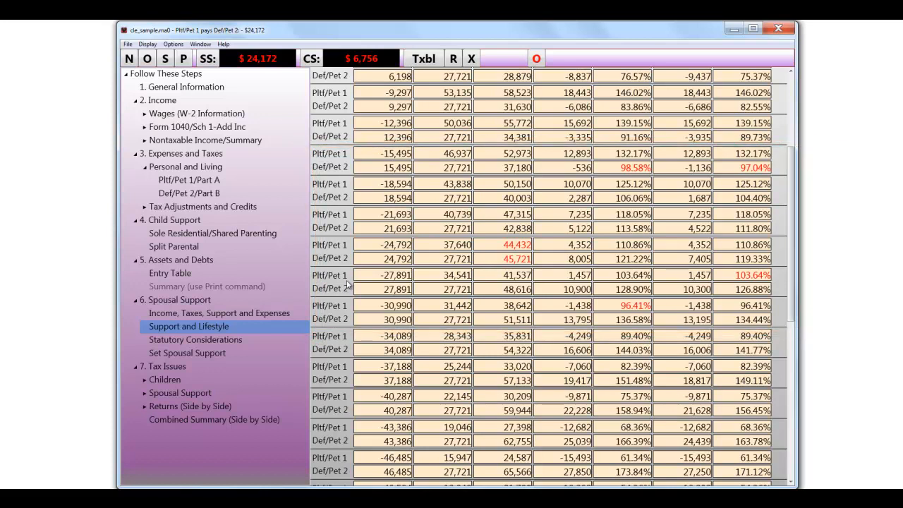
- Review Pltf/Pet 1's Form 1040 taxable income form, including the Income lines and Schedule 1 additional income
left_click(145, 128)
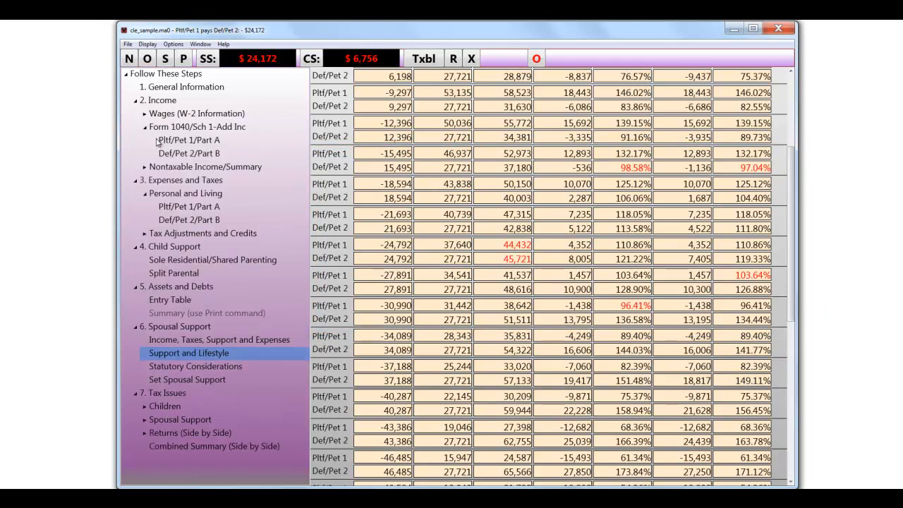
left_click(158, 141)
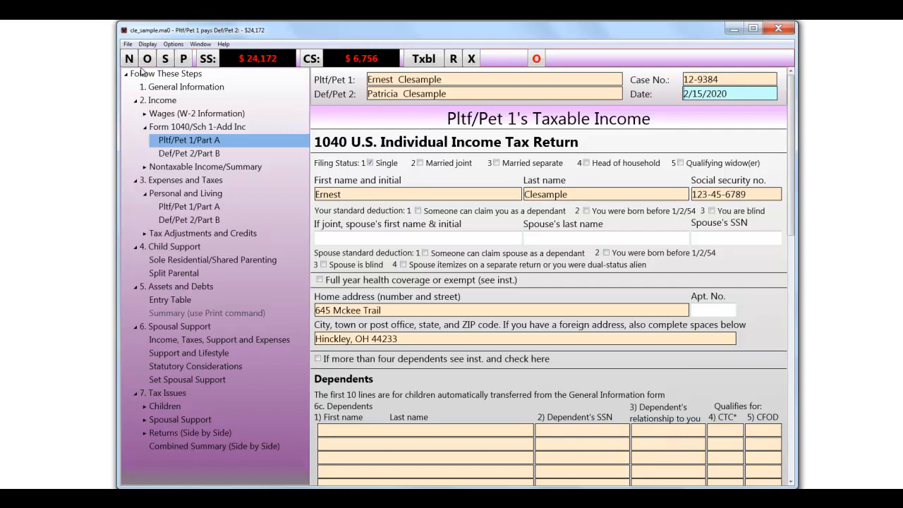
scroll(780, 306, "down", 1)
scroll(781, 306, "down", 12)
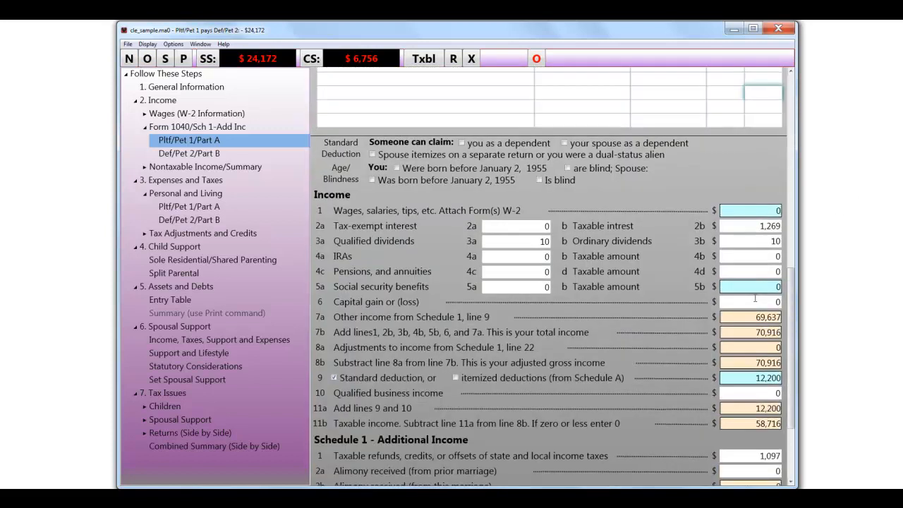
scroll(756, 299, "down", 3)
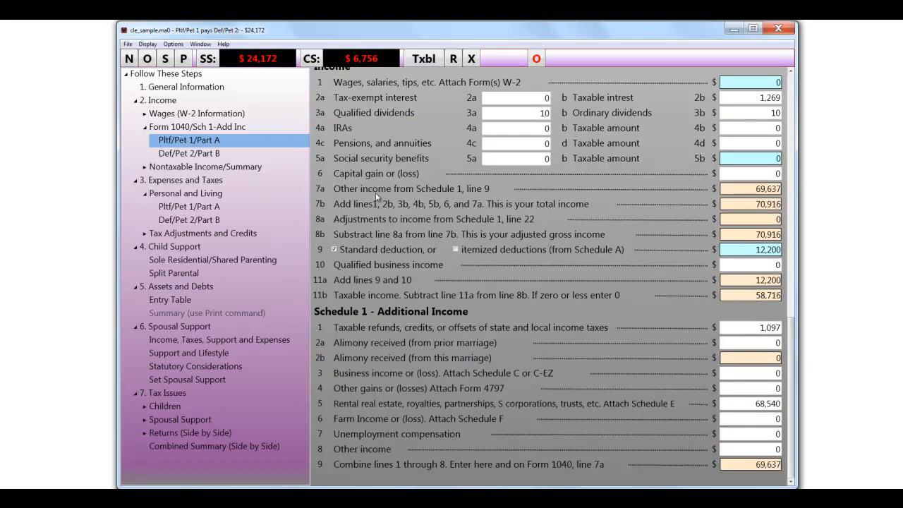
scroll(387, 285, "up", 2)
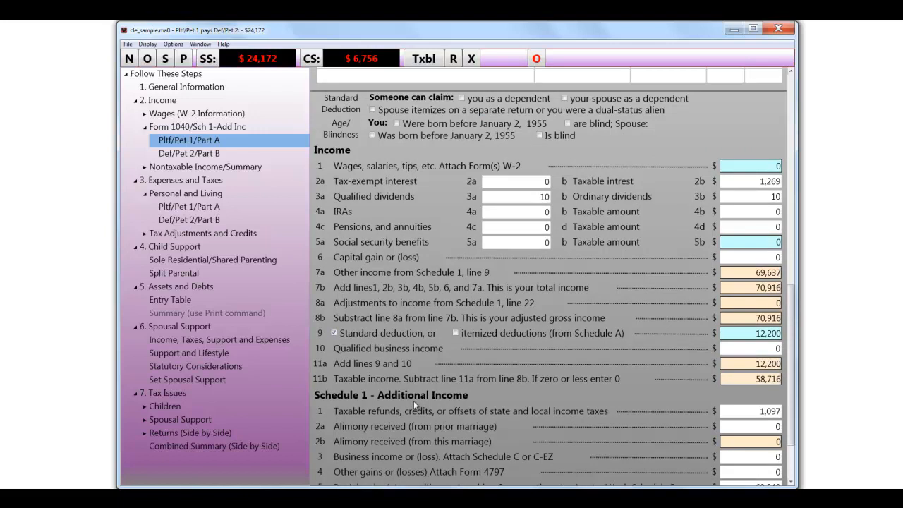
scroll(504, 334, "down", 2)
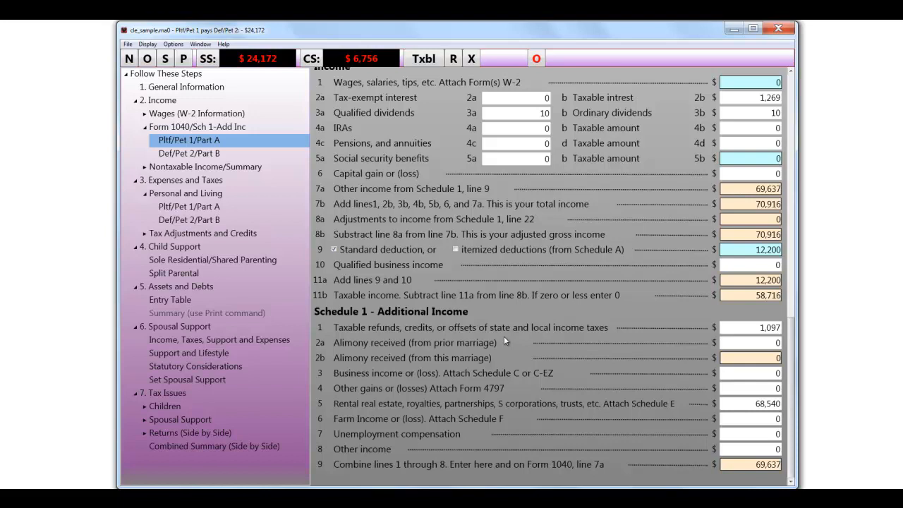
- Review Pltf/Pet 1's tax adjustments and credits on Form 1040/Schs 2 thru 5, down to the total payments line
left_click(145, 234)
left_click(162, 251)
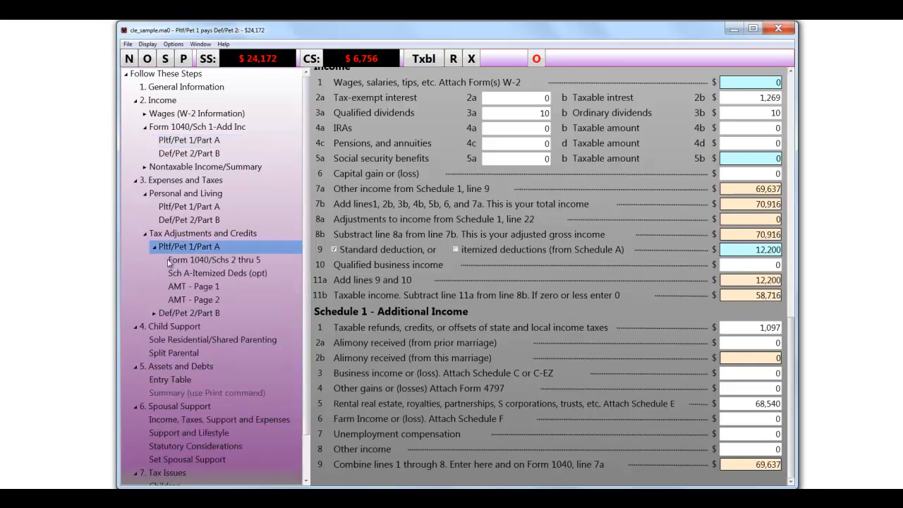
left_click(170, 261)
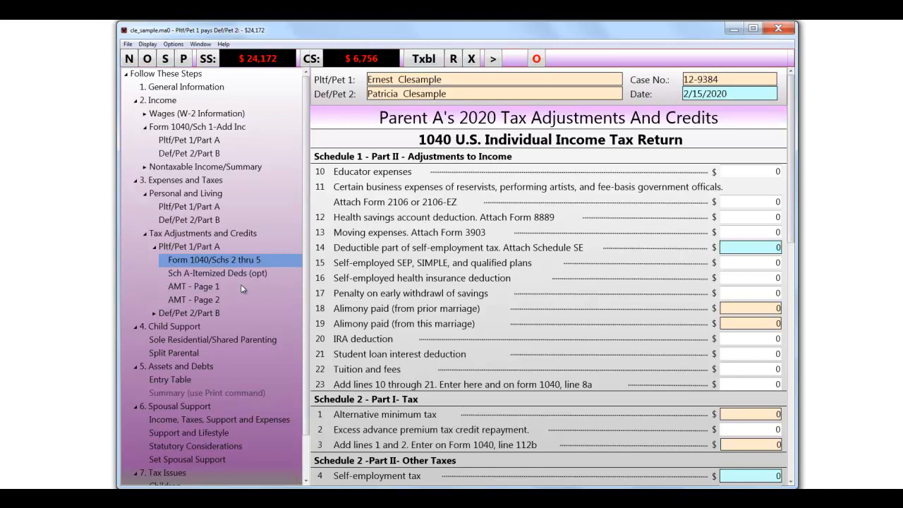
scroll(257, 317, "down", 1)
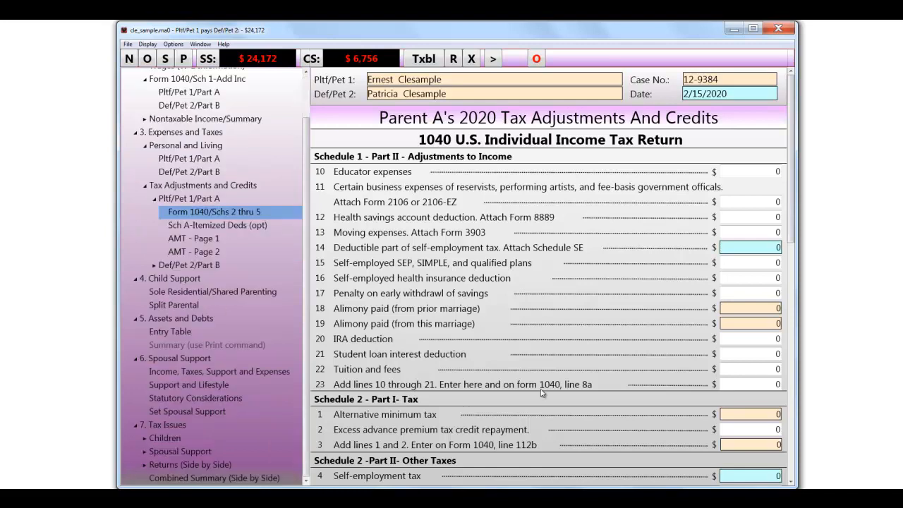
scroll(533, 391, "down", 9)
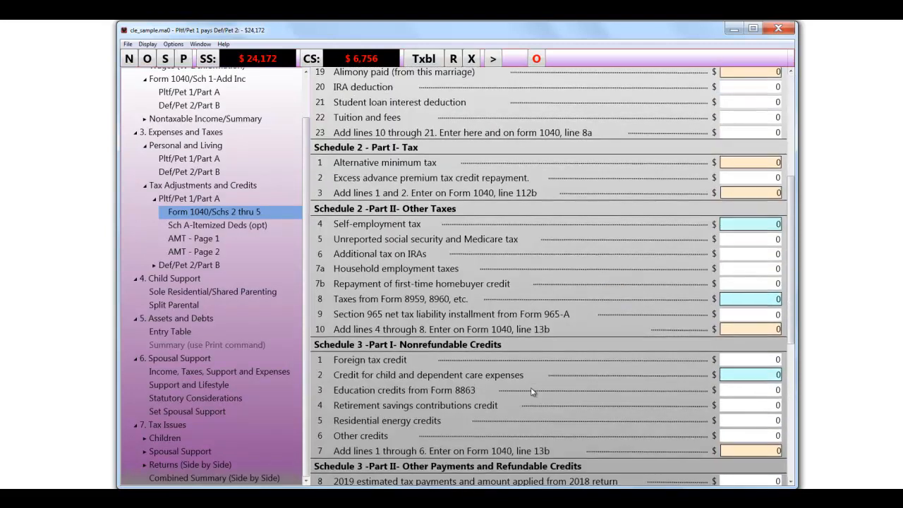
scroll(533, 389, "down", 4)
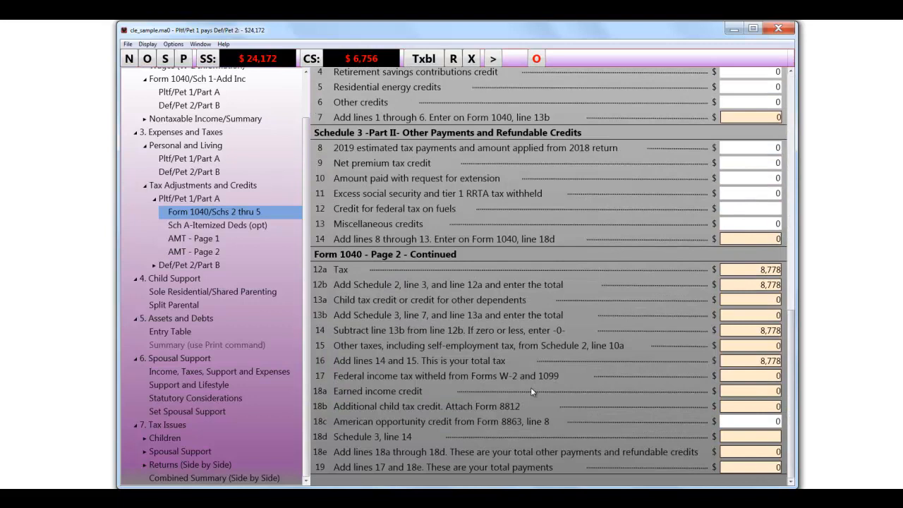
scroll(531, 388, "up", 13)
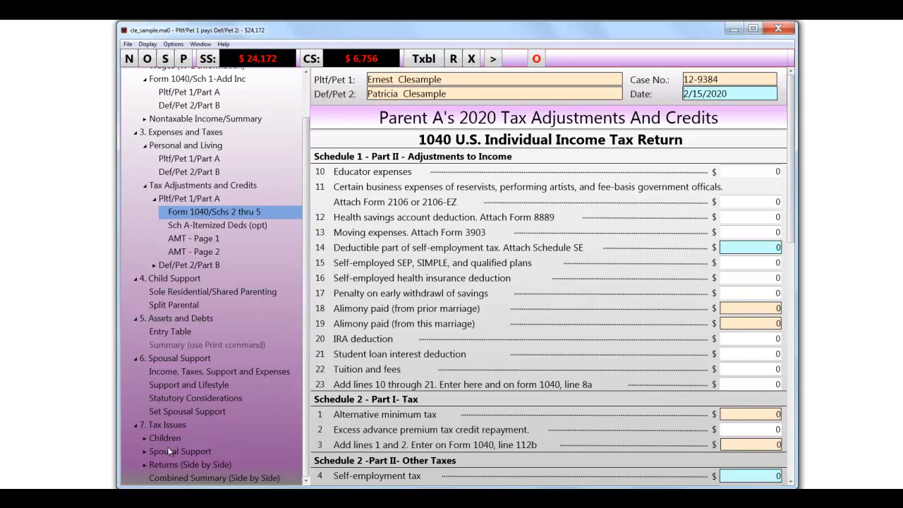
- Examine the side-by-side Form 1040 return for both parties and the other side-by-side returns available under Tax Issues
left_click(145, 466)
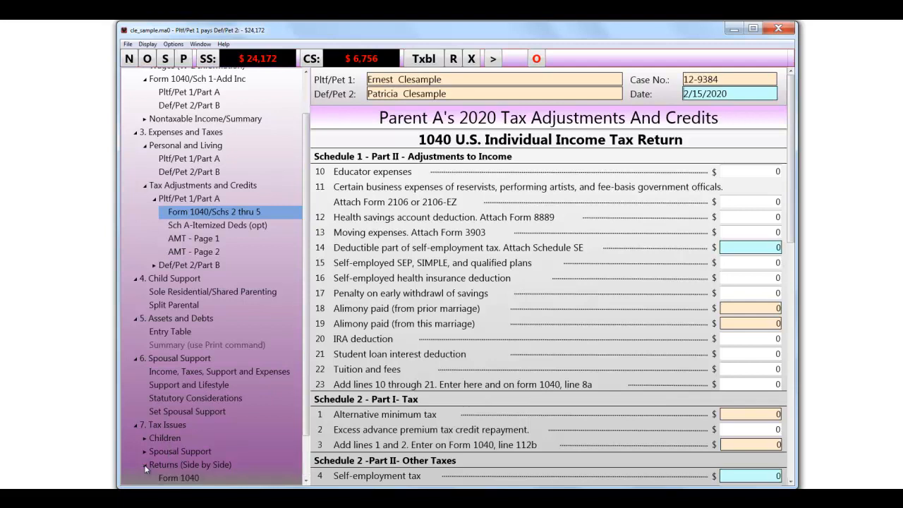
left_click(170, 478)
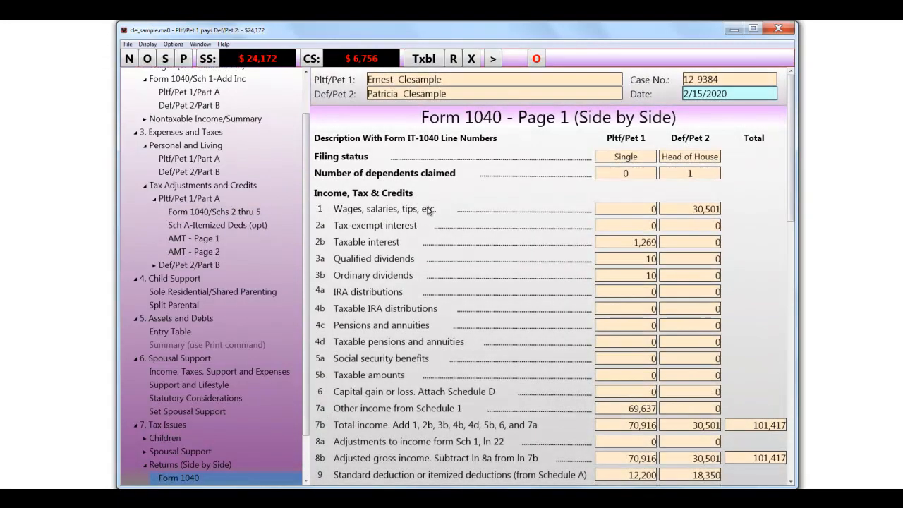
scroll(431, 220, "down", 5)
scroll(433, 225, "down", 5)
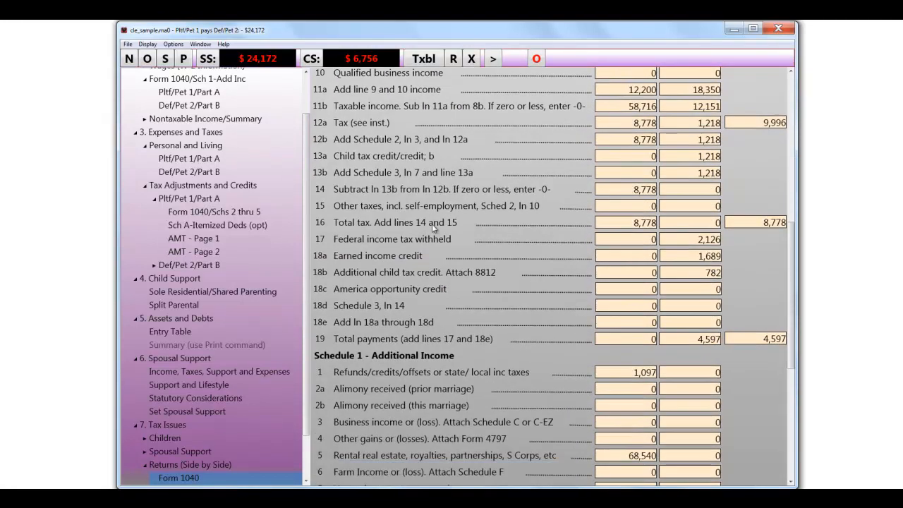
scroll(432, 237, "down", 2)
scroll(432, 240, "up", 5)
scroll(432, 240, "up", 8)
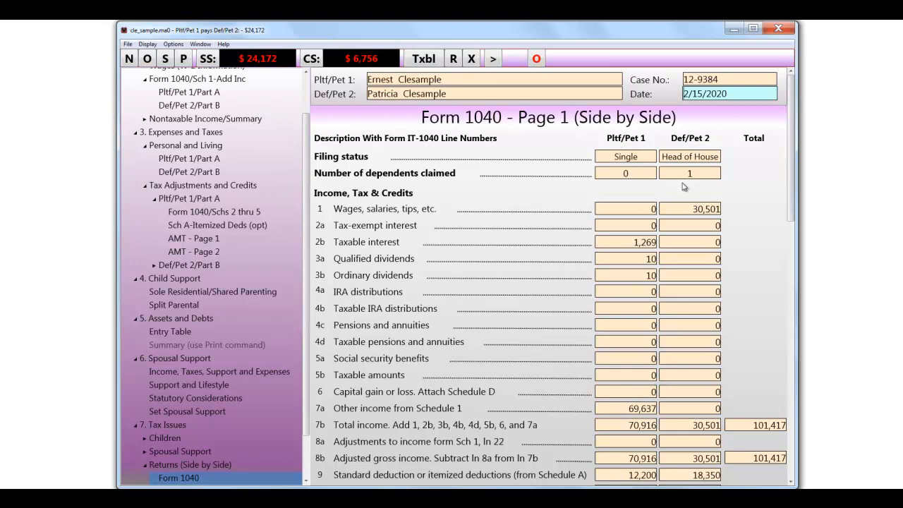
scroll(267, 309, "down", 2)
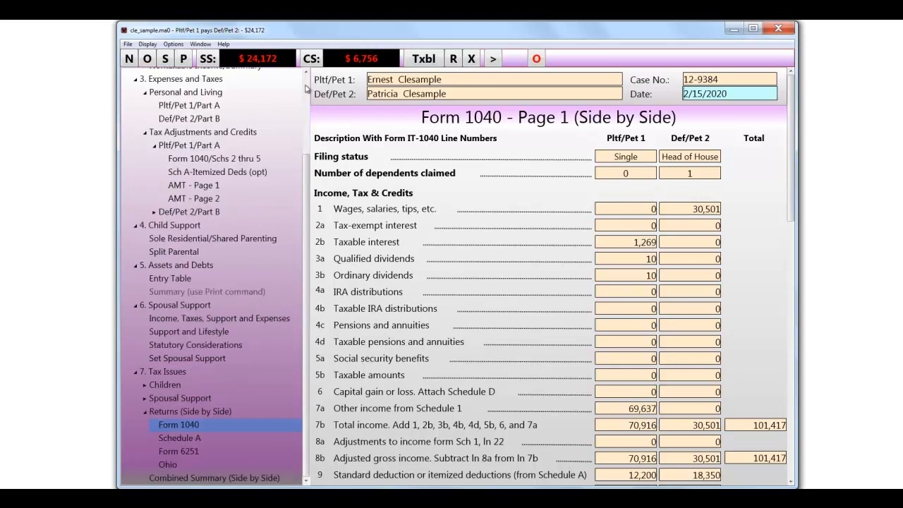
- Review Pltf/Pet 1's annual wage income form and the Year to Date Converter's frequency options, cancelling the converter without converting anything
scroll(307, 96, "up", 3)
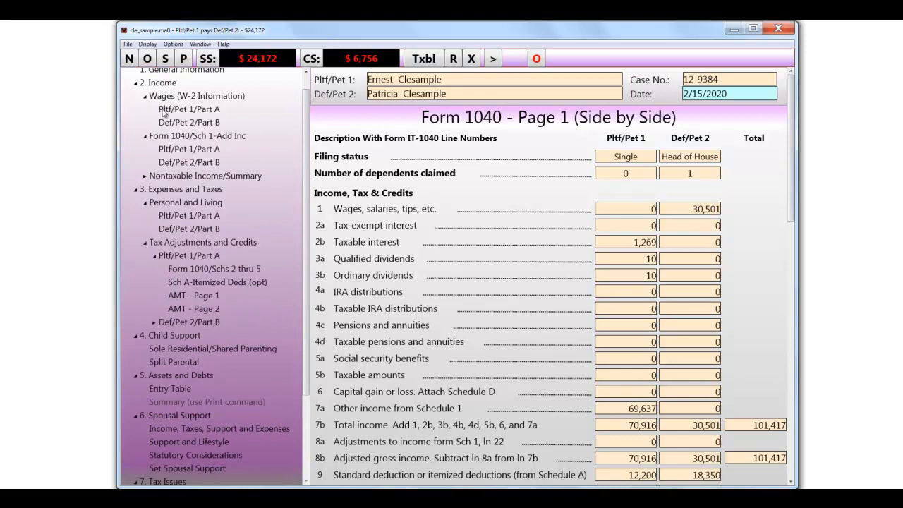
left_click(165, 111)
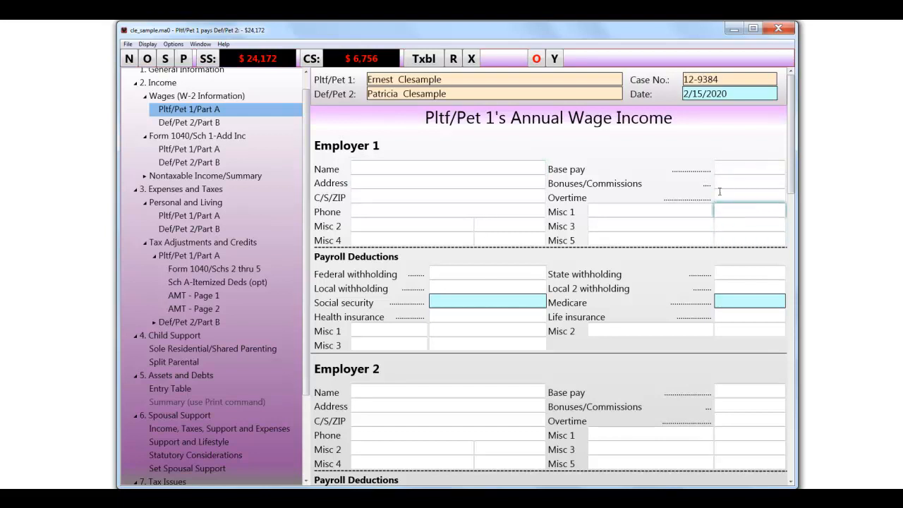
left_click(555, 59)
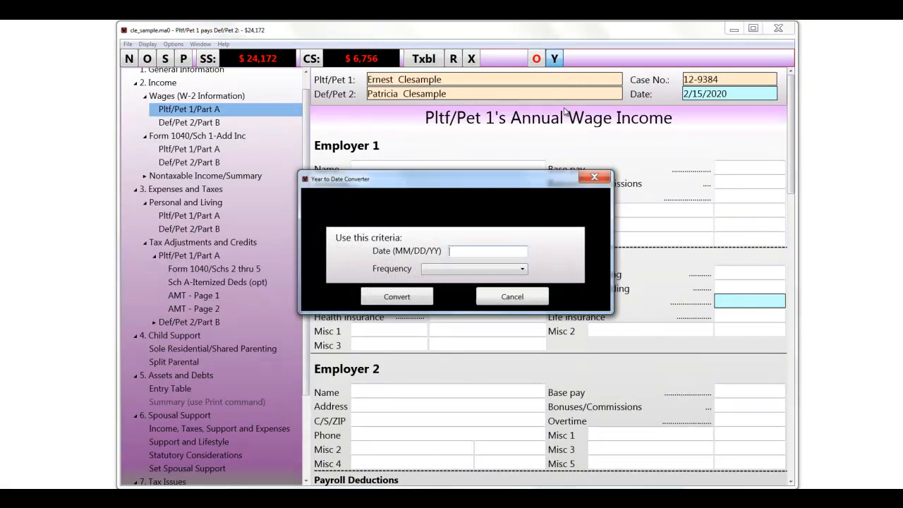
left_click(523, 269)
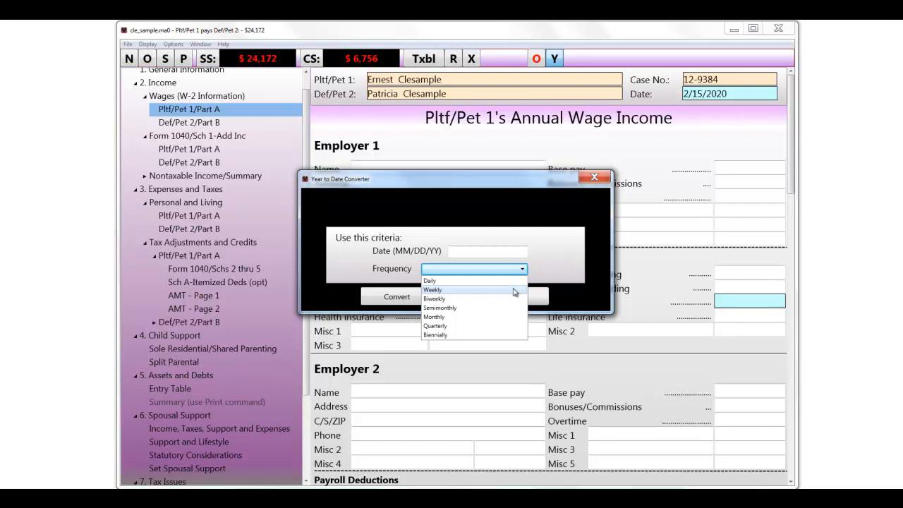
left_click(567, 249)
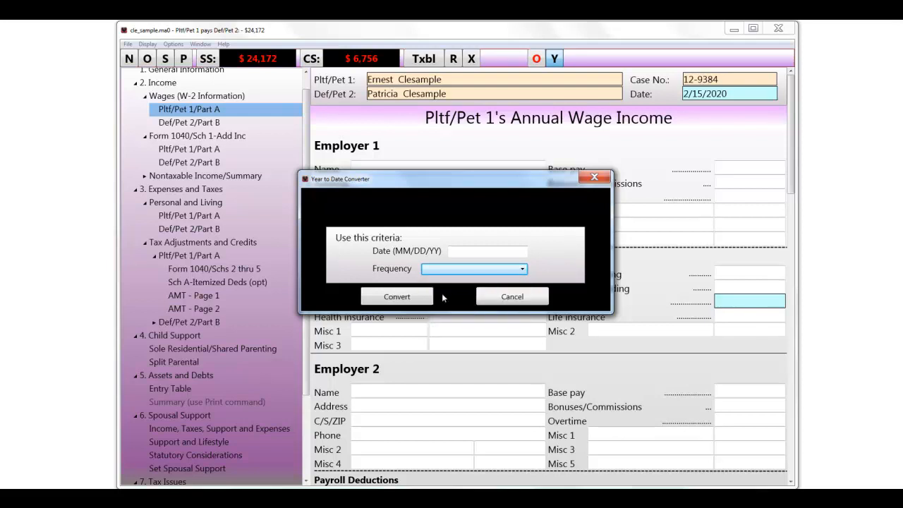
left_click(502, 300)
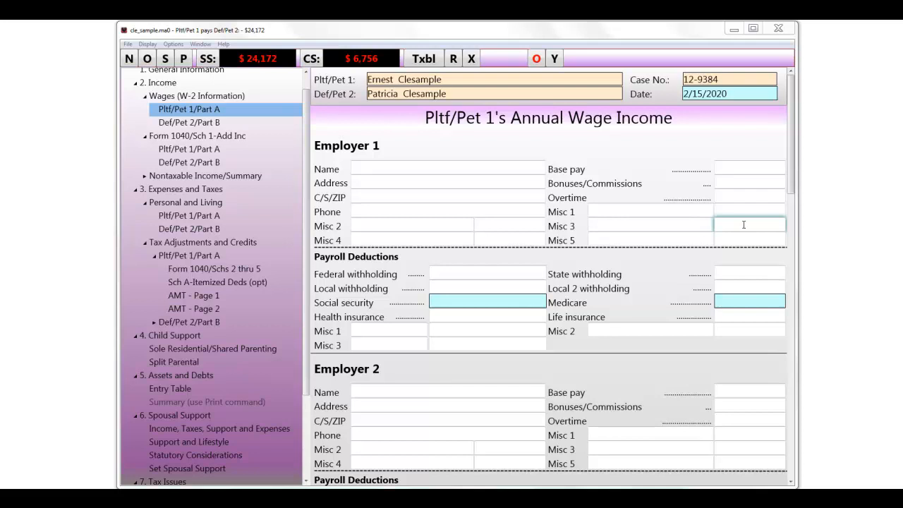
left_click(750, 167)
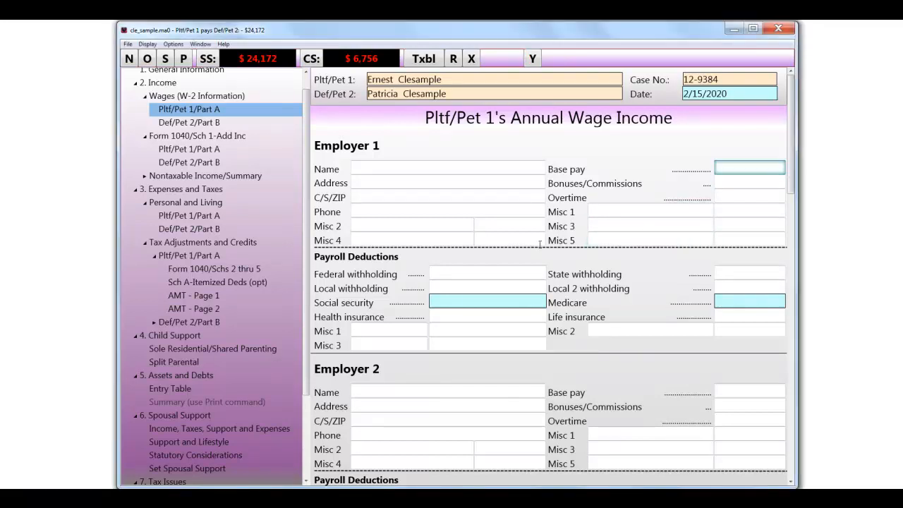
left_click(439, 272)
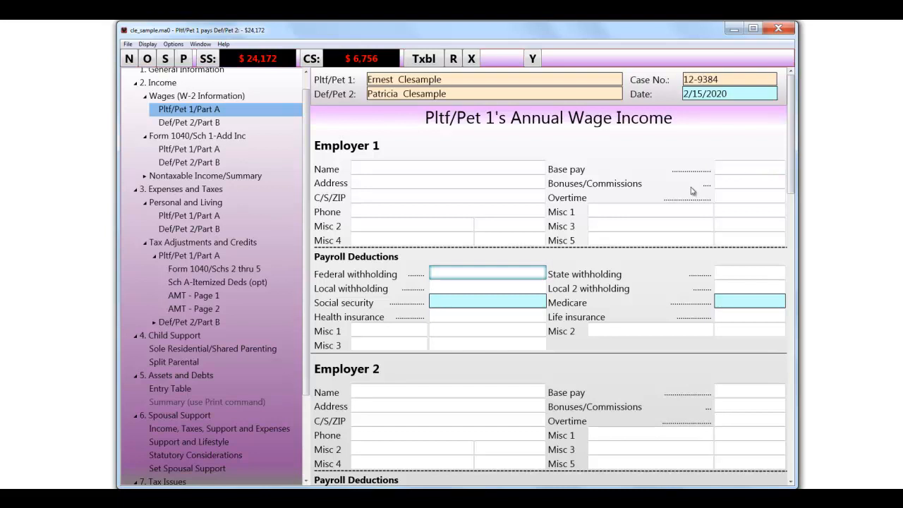
- Open the Statutory Considerations report from the Spousal Support section in Microsoft Word
scroll(206, 383, "down", 5)
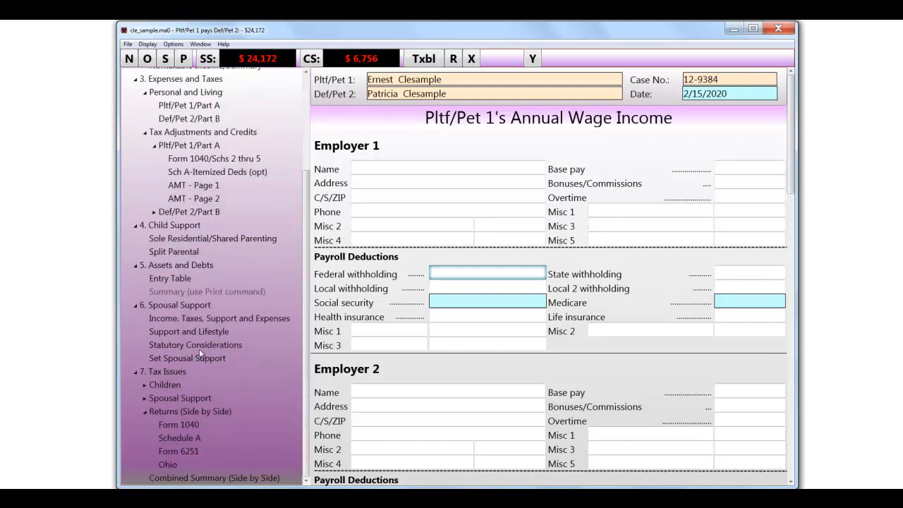
left_click(200, 344)
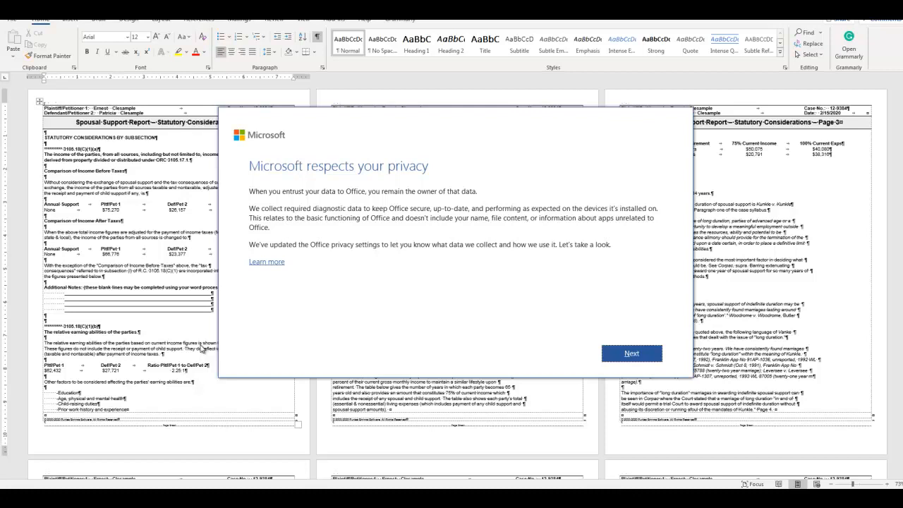
- Complete the Microsoft privacy notice, choosing not to send optional data about Office
left_click(627, 359)
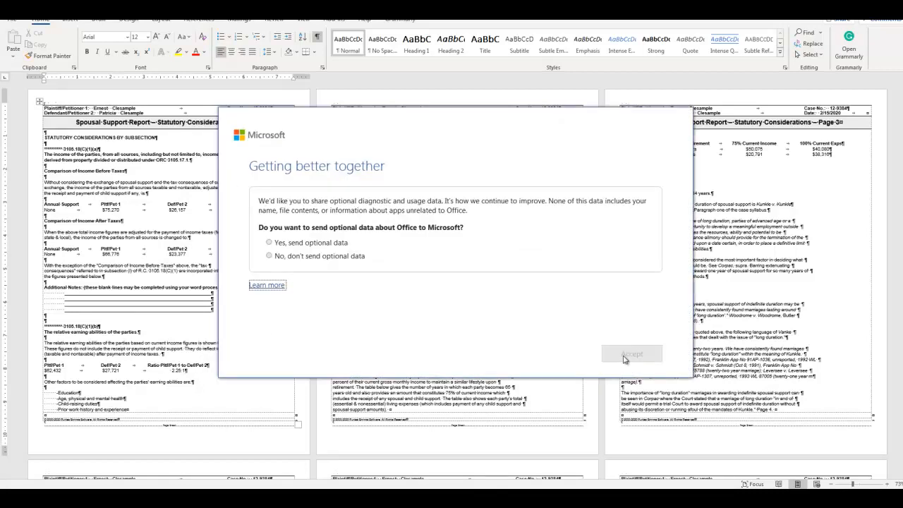
left_click(274, 257)
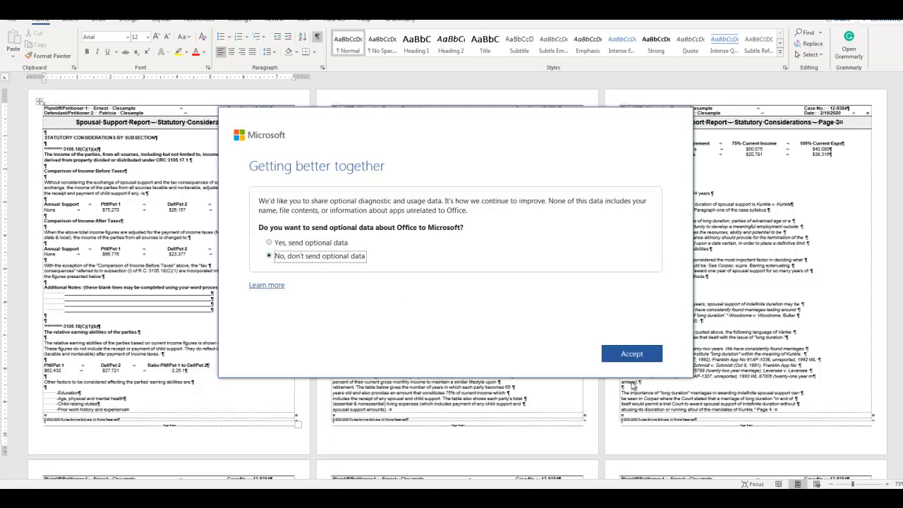
left_click(631, 355)
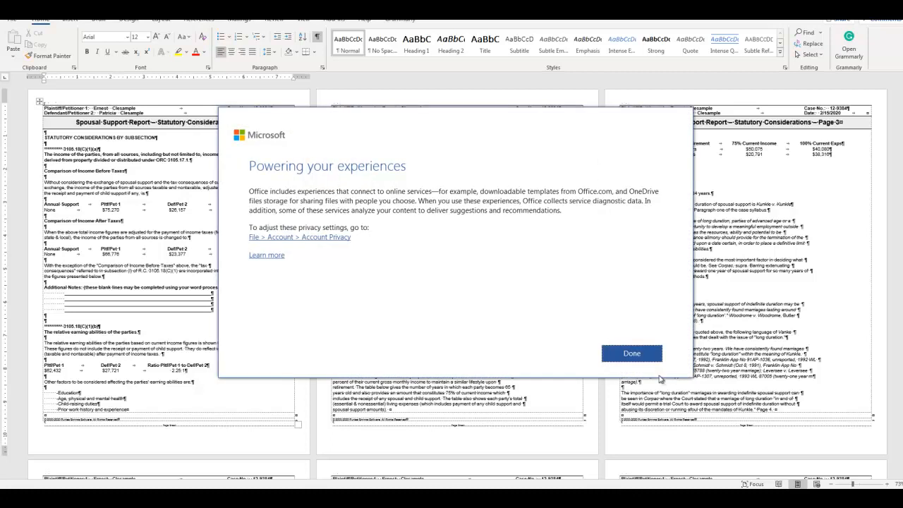
left_click(648, 357)
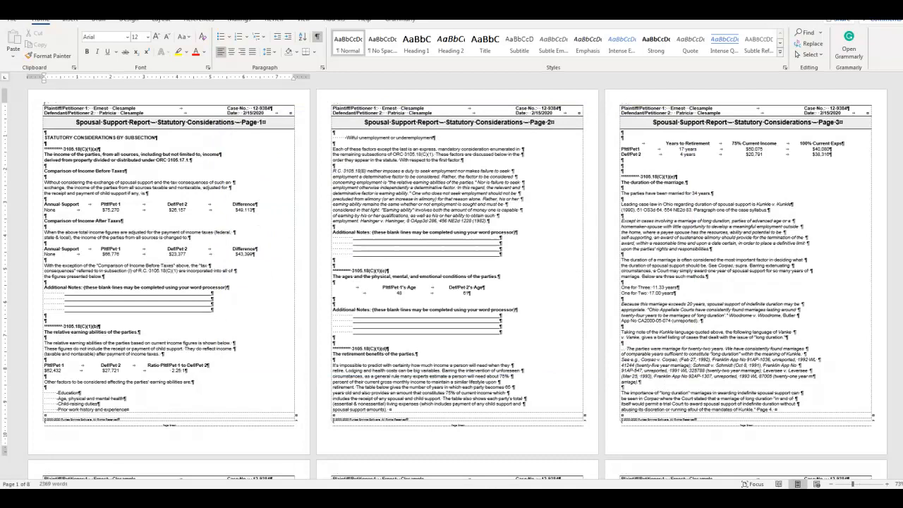
- Display the Statutory Considerations report at page width and review the income comparisons and relative earning abilities of the parties
left_click(303, 20)
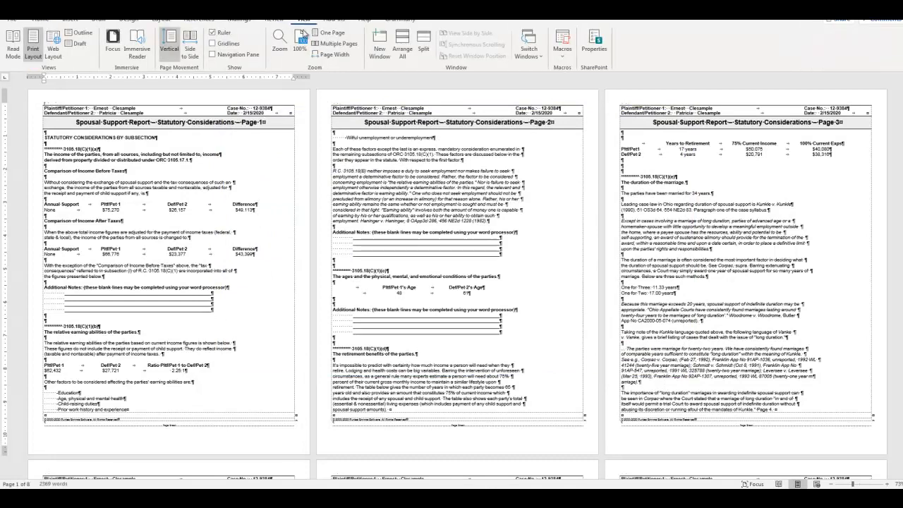
left_click(337, 55)
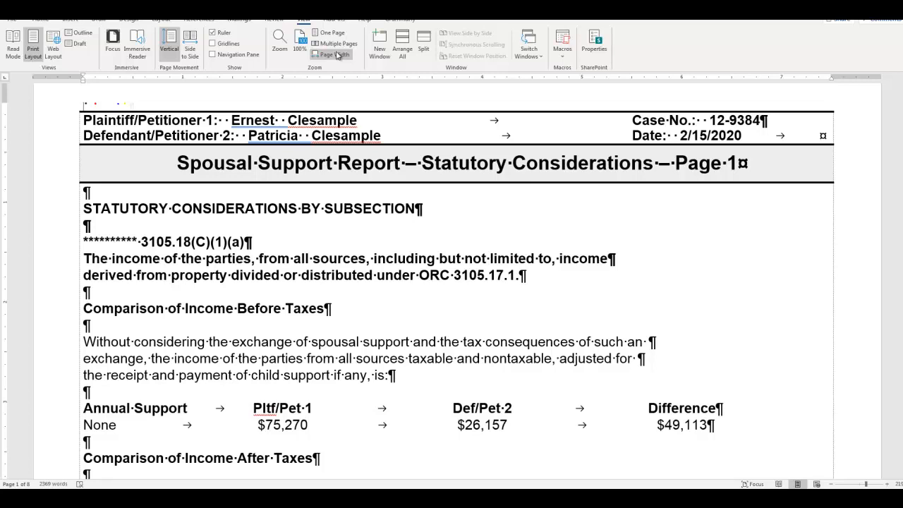
scroll(337, 55, "down", 2)
scroll(531, 236, "down", 1)
scroll(530, 236, "down", 9)
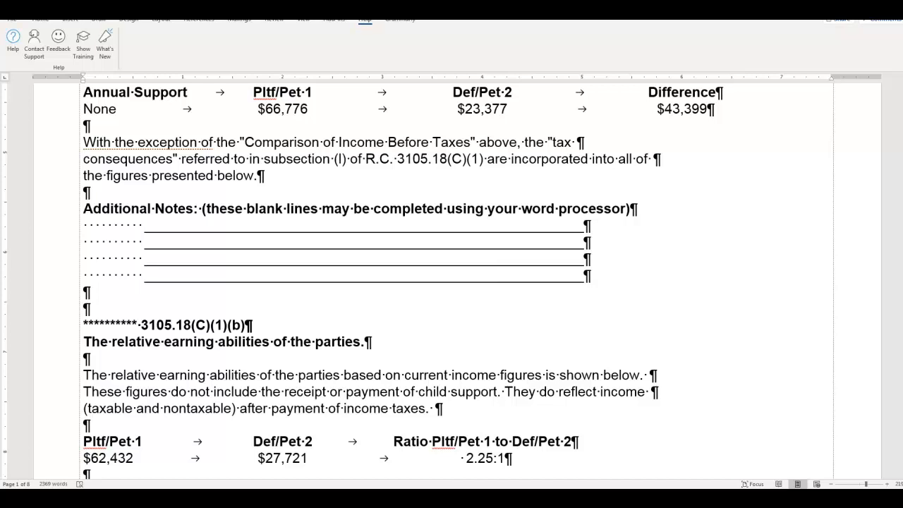
- Review the U.S. Bureau of Economic Analysis per capita income comparison on page 5, and close the report without saving changes
scroll(458, 281, "down", 20)
scroll(457, 281, "down", 20)
scroll(458, 281, "down", 8)
scroll(457, 281, "up", 3)
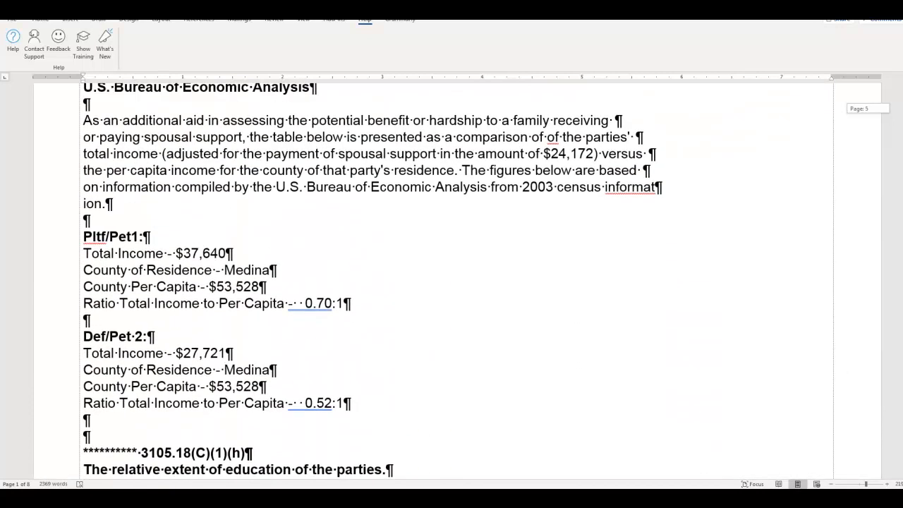
scroll(457, 281, "up", 1)
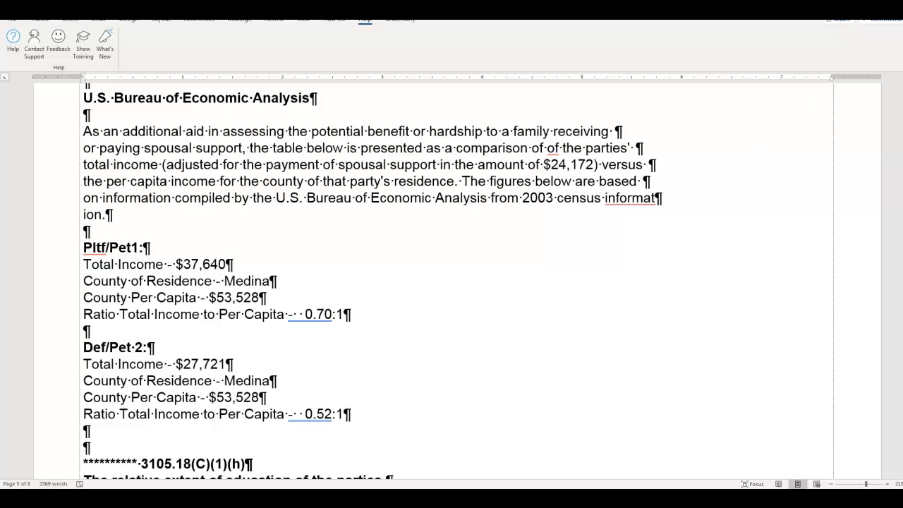
key("alt+F4")
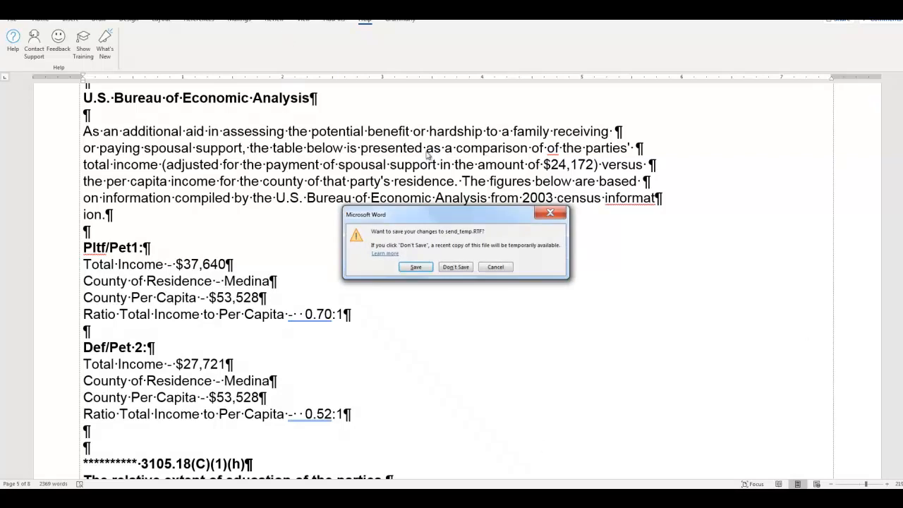
left_click(467, 267)
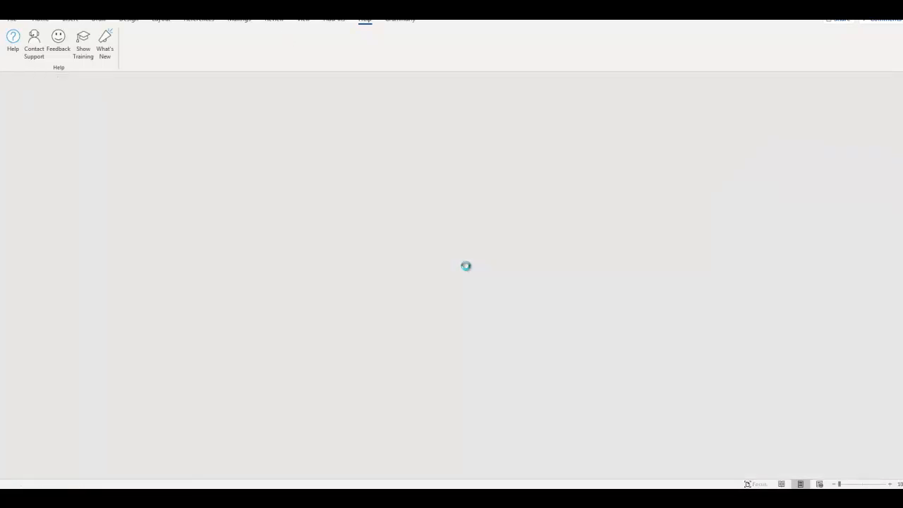